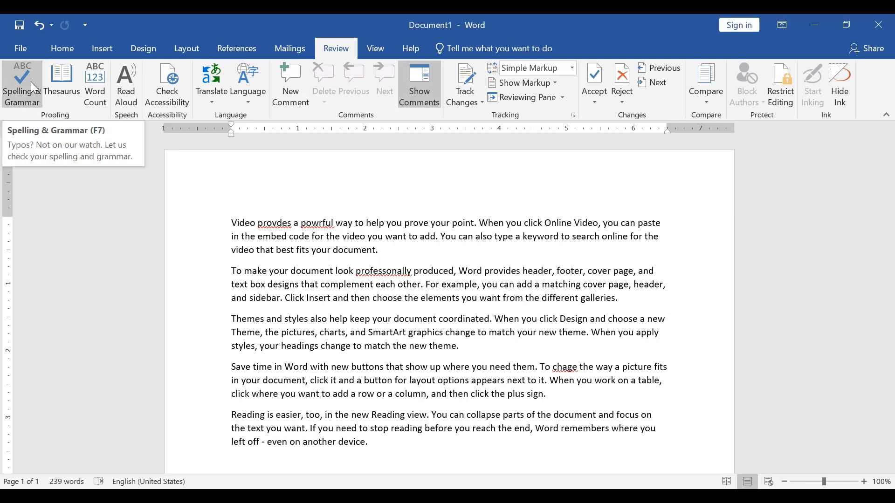
# Step: Run the spelling and grammar check and view the suggestions for "provdes" and "powrful" in the first paragraph
pyautogui.click(21, 92)
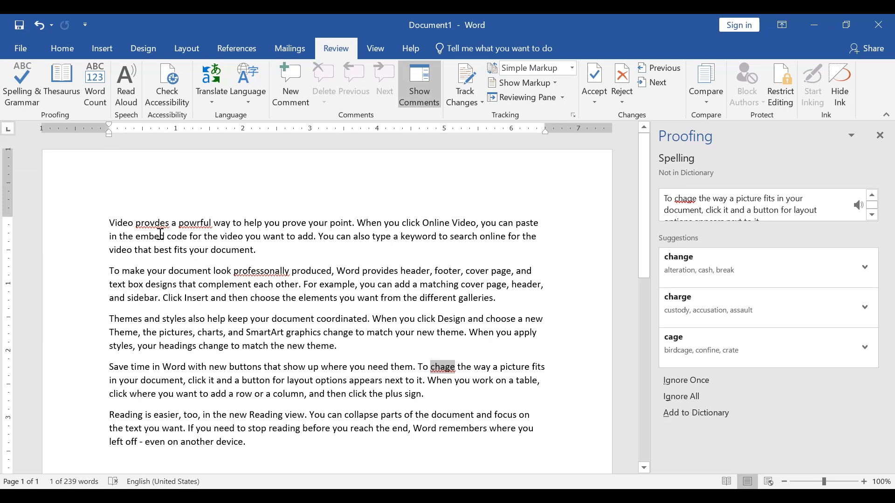
pyautogui.click(223, 250)
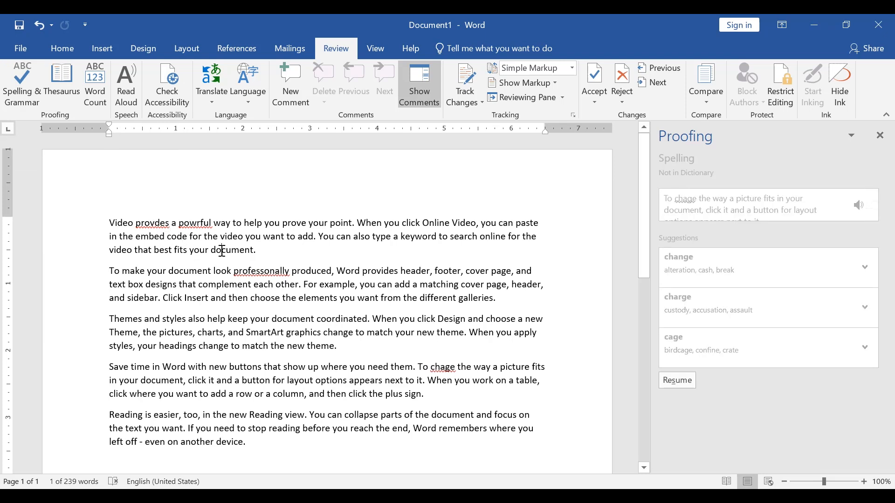
pyautogui.click(155, 224)
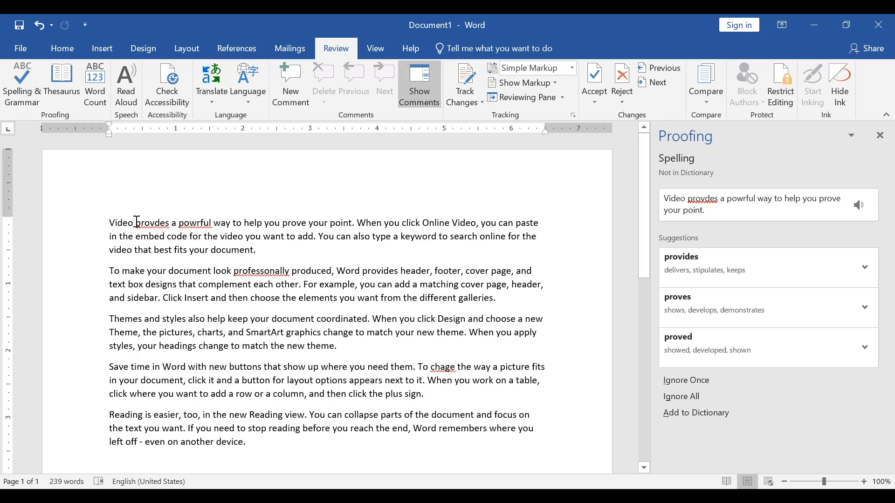
pyautogui.moveTo(136, 222); pyautogui.dragTo(171, 224)
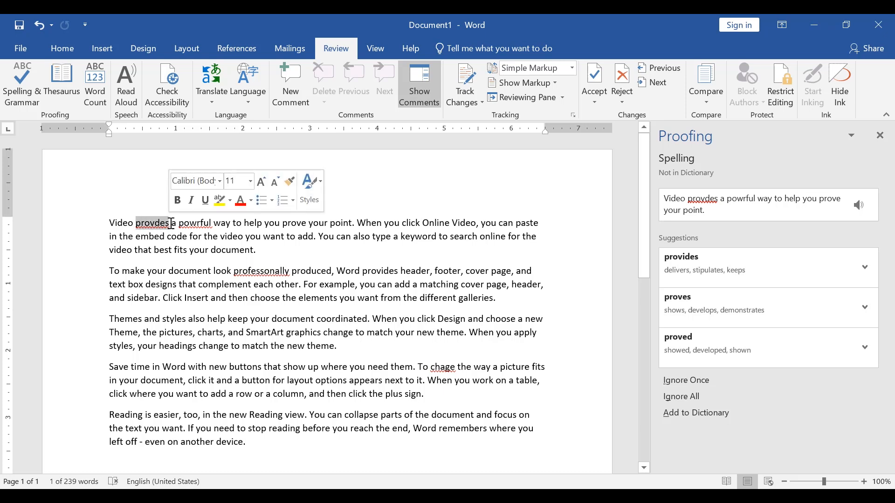
pyautogui.click(193, 223)
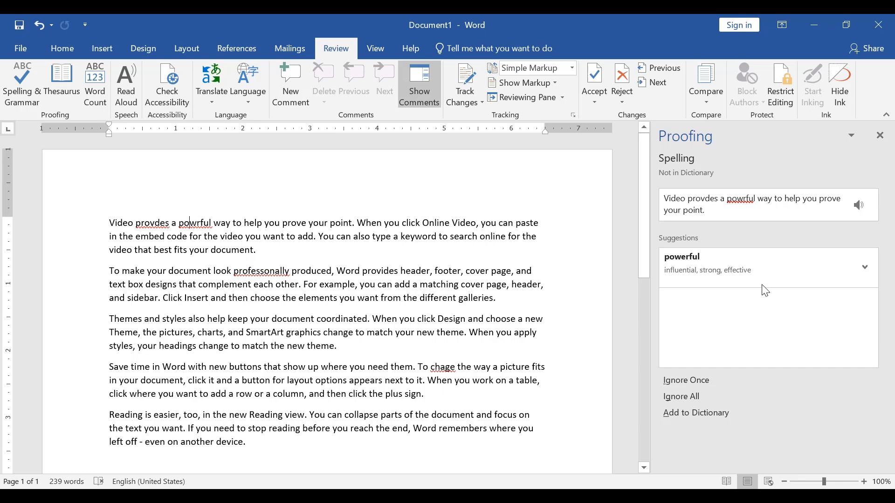
# Step: Correct the misspelled words to "provides", "powerful", "professionally" and "change" using the spelling suggestions, and complete the check
pyautogui.click(139, 224)
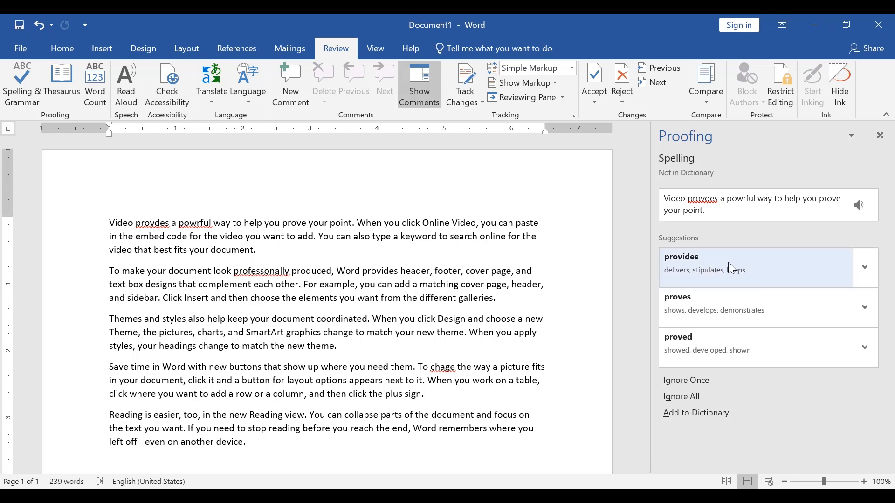
pyautogui.click(683, 271)
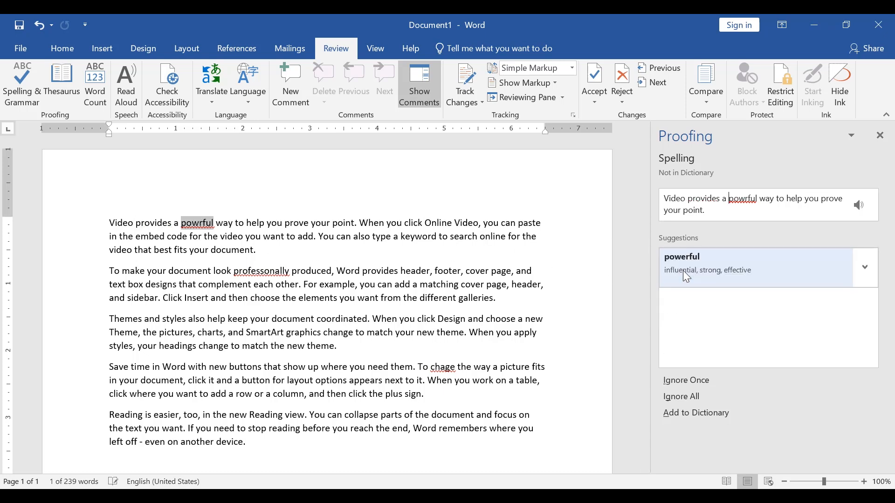
pyautogui.click(715, 268)
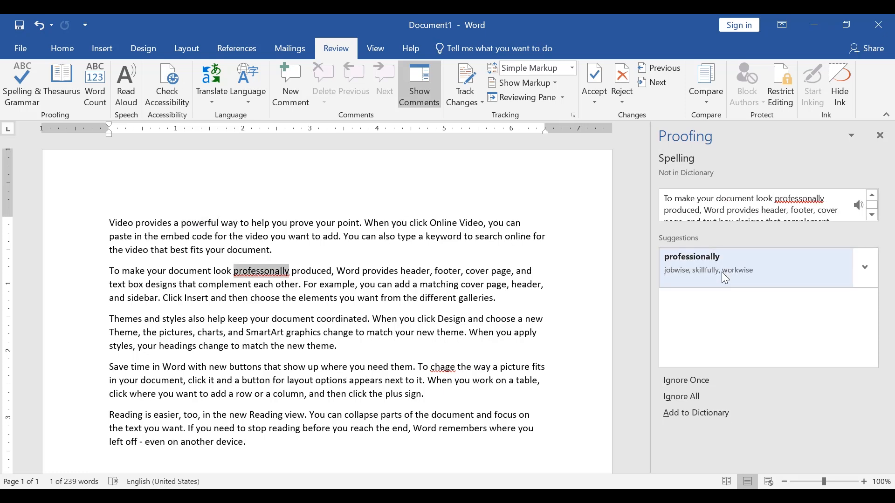
pyautogui.click(722, 273)
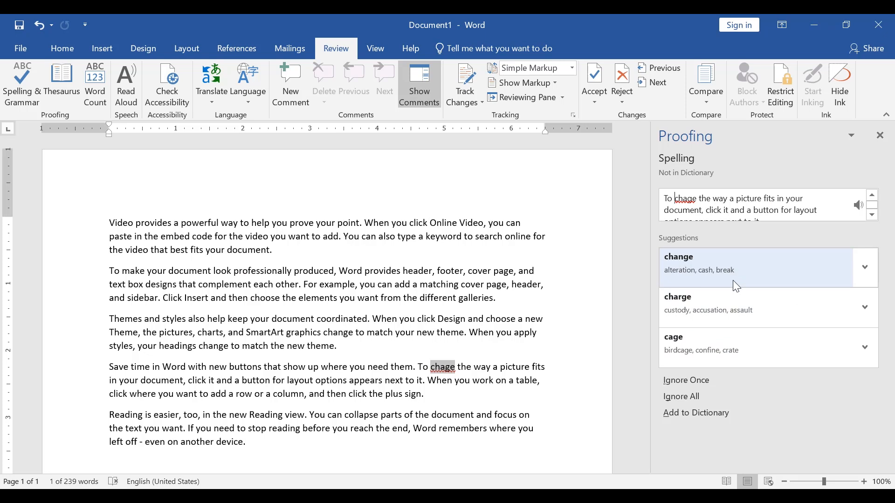
pyautogui.click(731, 267)
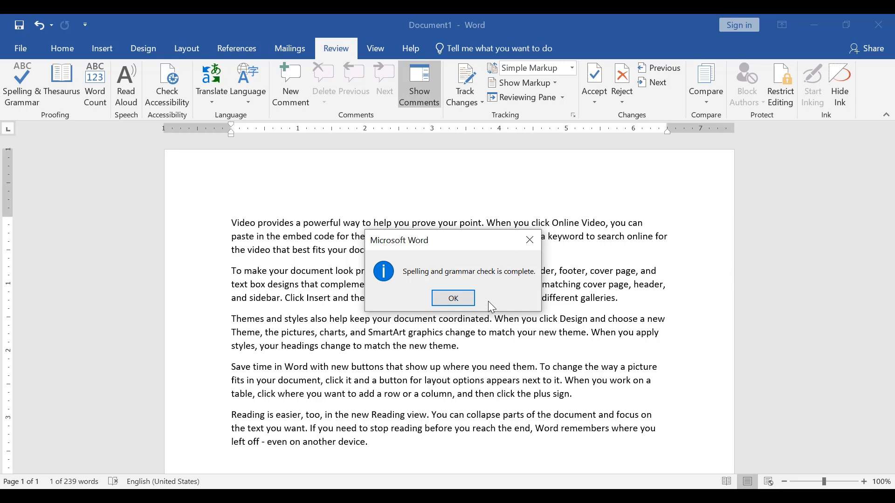
pyautogui.click(454, 302)
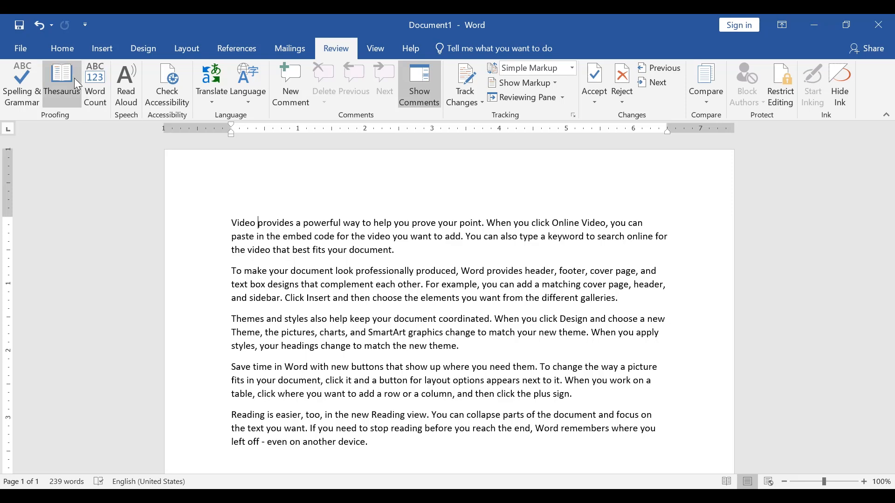
# Step: Undo the last spelling correction, made in the fourth paragraph
pyautogui.hotkey('ctrl', 'z')
pyautogui.hotkey('ctrl', 'z')
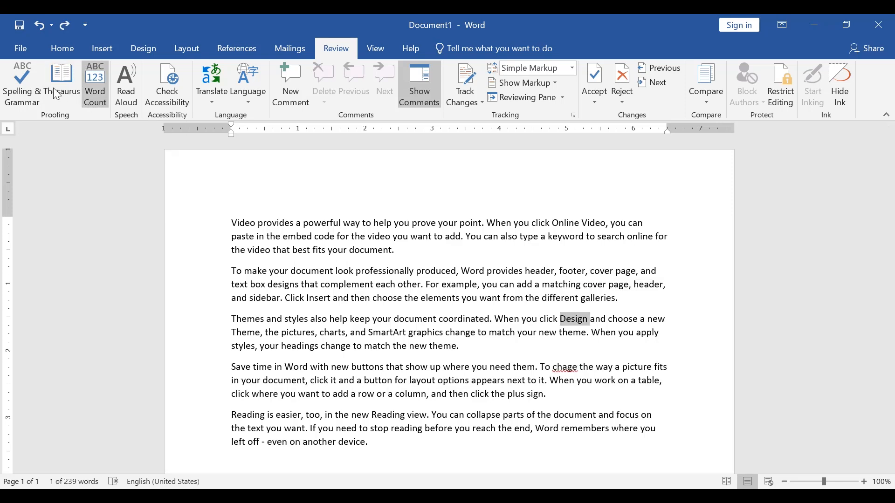
# Step: Look up thesaurus synonyms for the word "Design" in the third paragraph, and close the results without replacing it
pyautogui.click(51, 89)
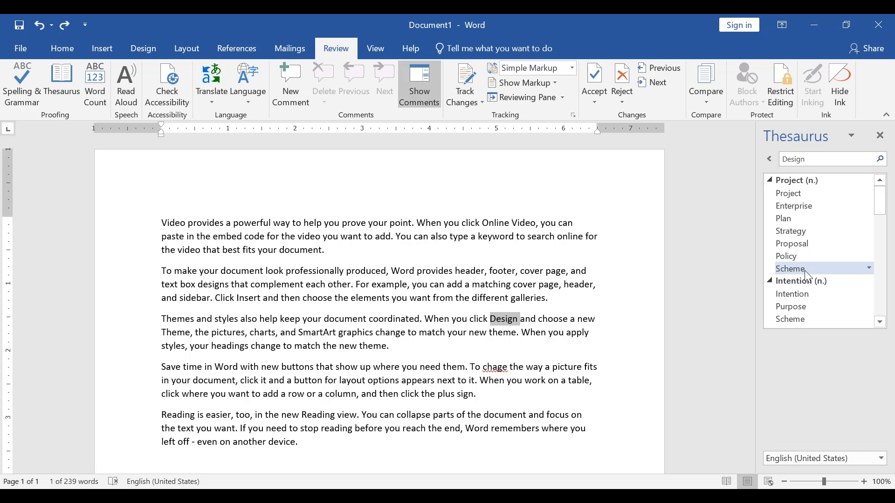
pyautogui.click(880, 136)
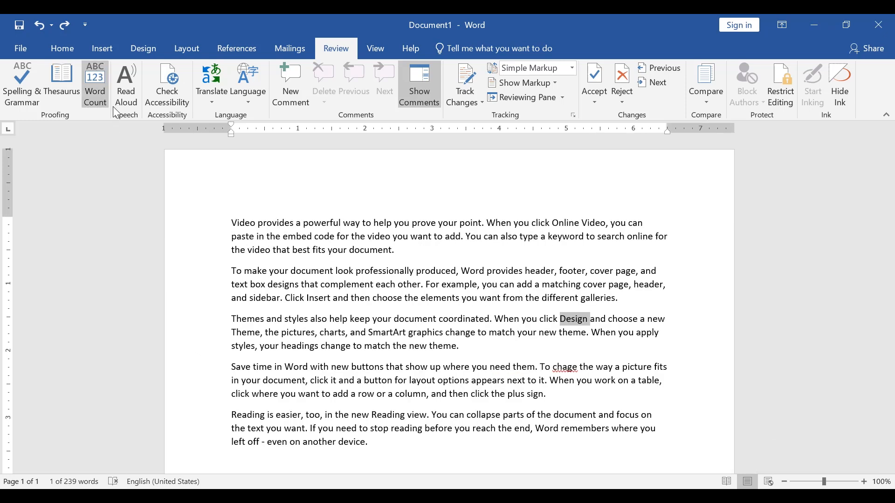
# Step: Select the entire document text and view its word count statistics
pyautogui.click(332, 367)
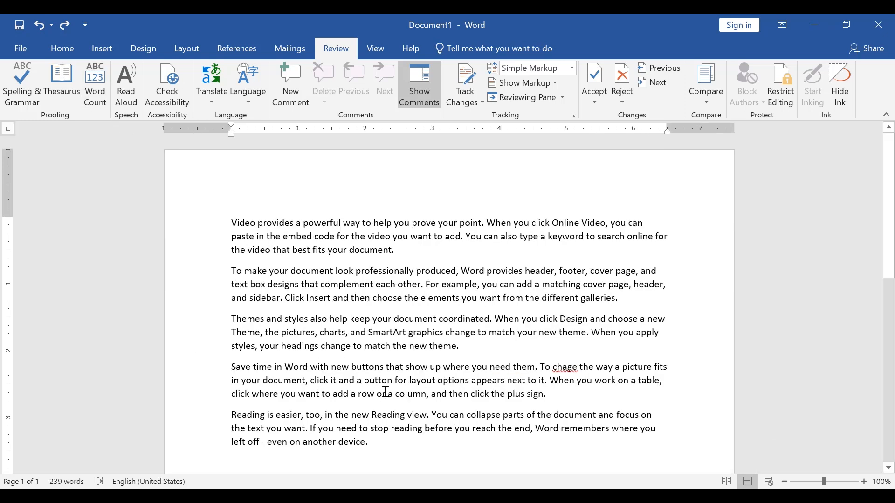
pyautogui.hotkey('ctrl', 'a')
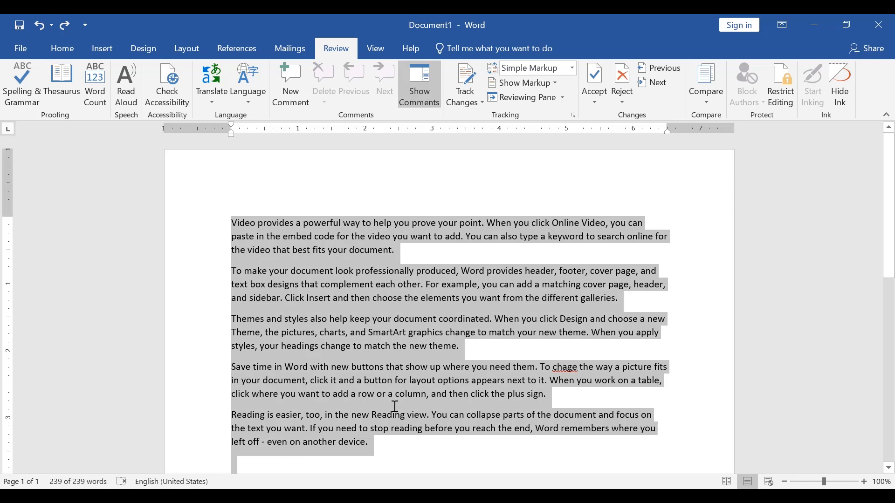
pyautogui.click(97, 93)
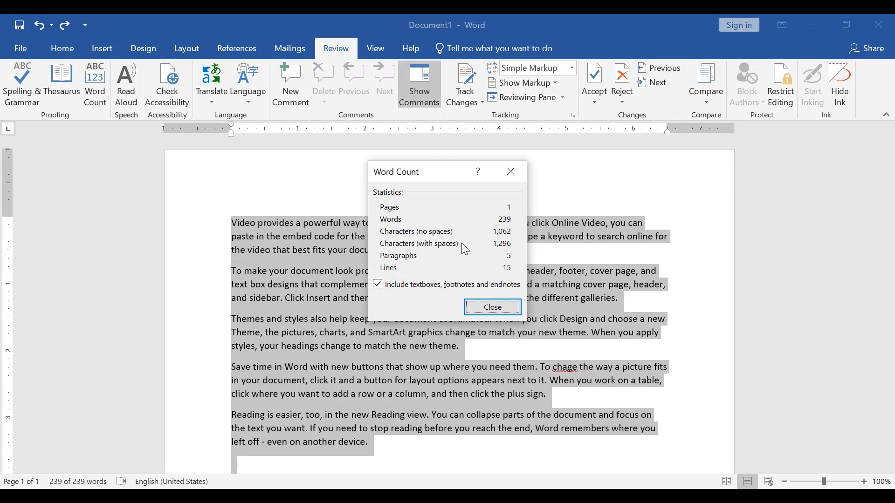
pyautogui.click(490, 309)
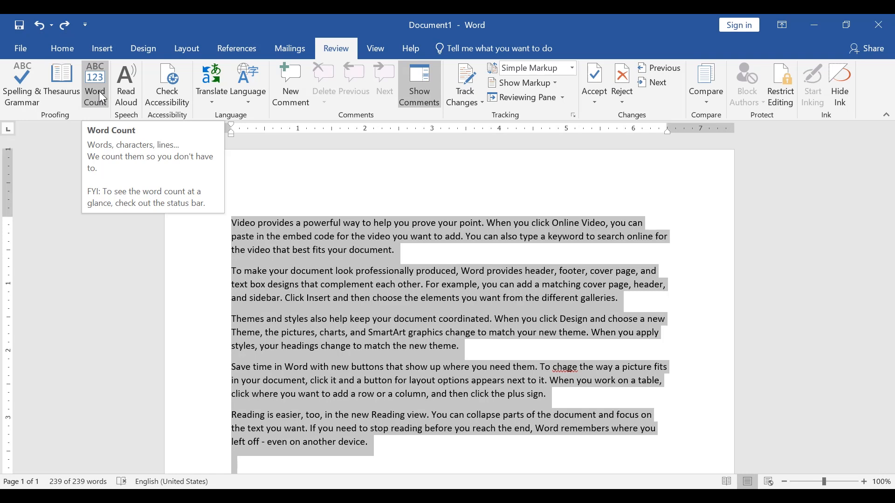
# Step: Clear the text selection and have the document read aloud from its beginning
pyautogui.click(334, 289)
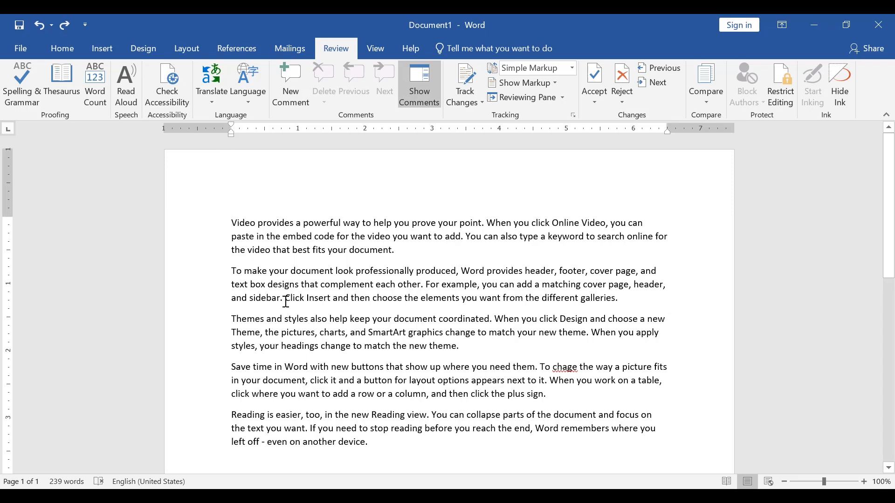
pyautogui.scroll(-1, 286, 300)
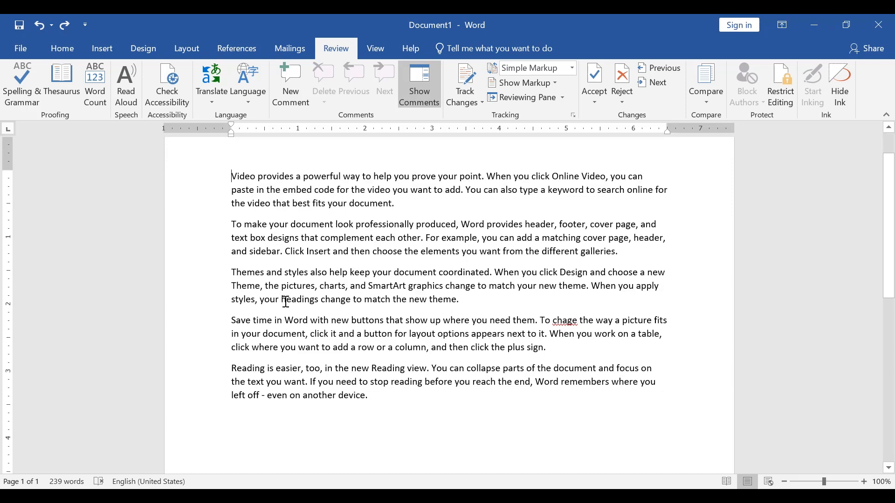
pyautogui.click(128, 86)
# Step: Start Translate Selection for the first paragraph and turn on intelligent services
pyautogui.click(211, 95)
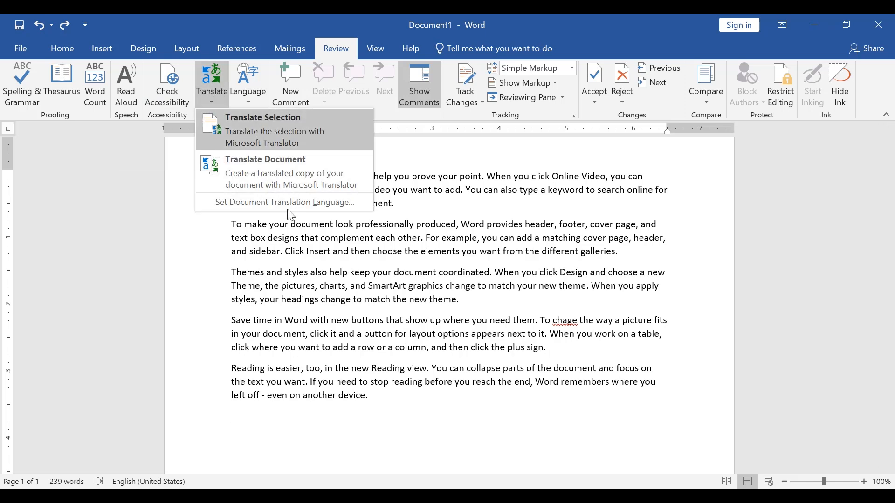
pyautogui.click(208, 93)
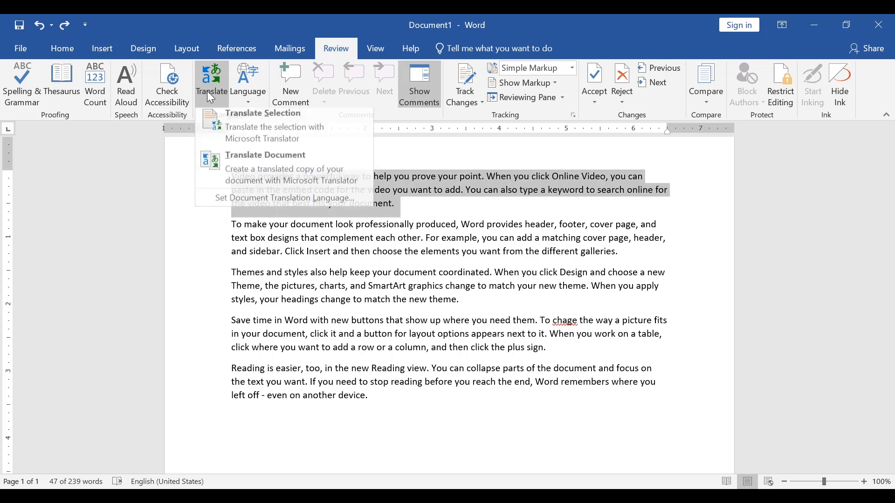
pyautogui.click(266, 125)
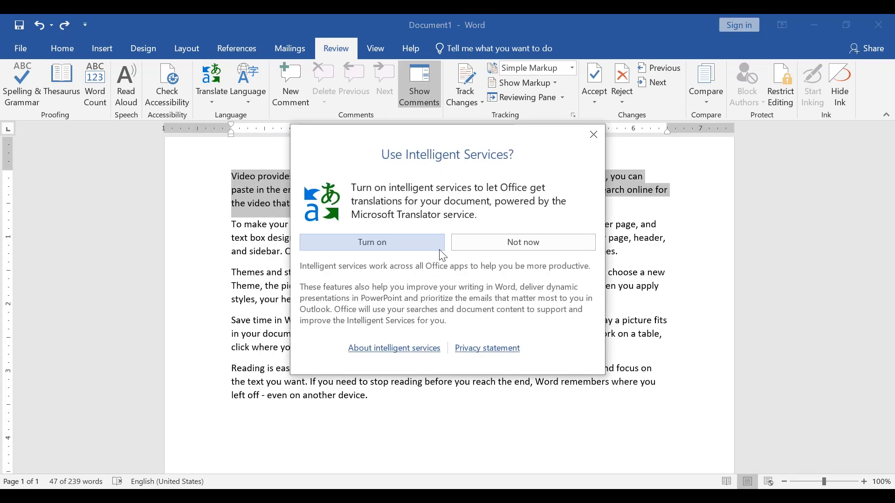
pyautogui.click(398, 245)
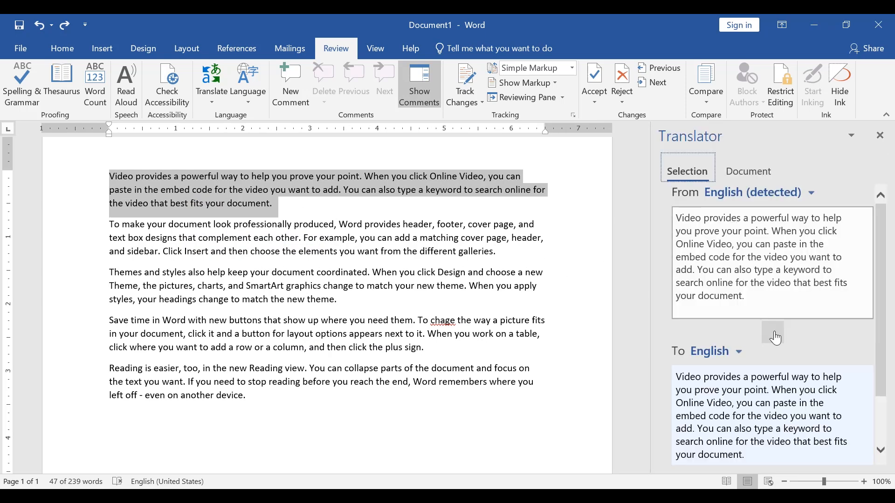
# Step: Translate the selected first paragraph into Hindi and insert the translation into the document
pyautogui.scroll(-1, 776, 339)
pyautogui.click(739, 318)
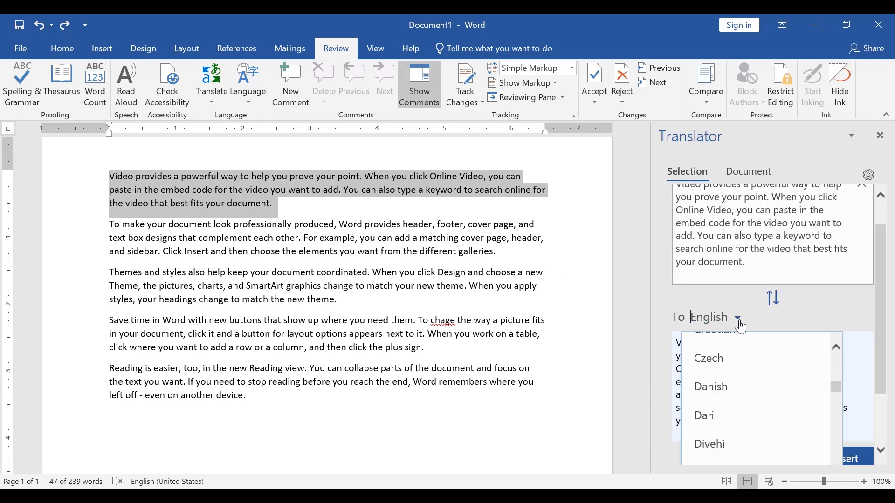
pyautogui.scroll(3, 741, 401)
pyautogui.write('hin')
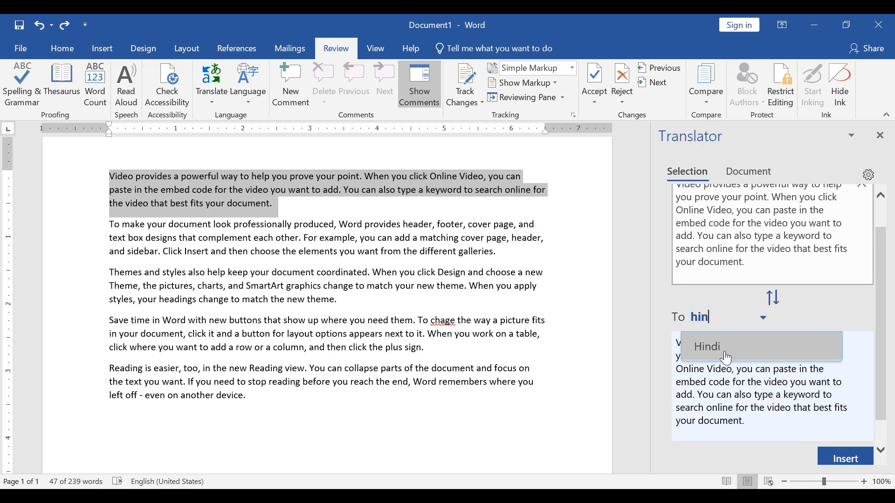
pyautogui.click(726, 358)
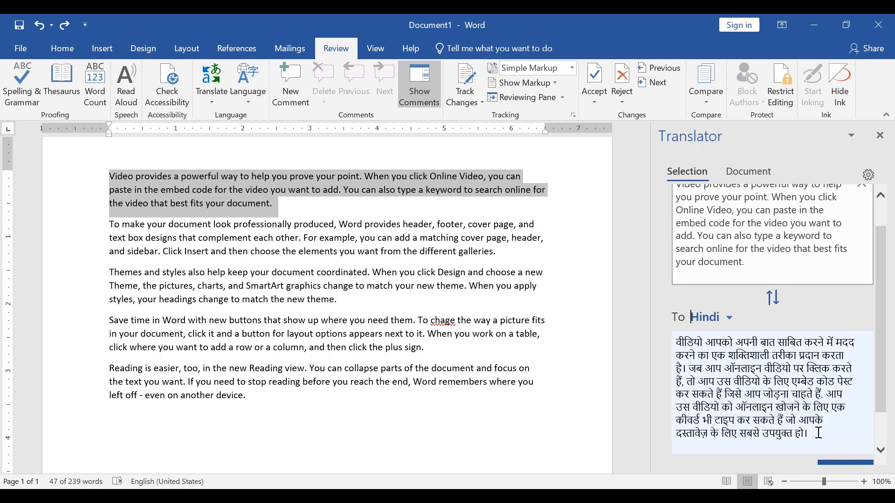
pyautogui.scroll(-2, 818, 434)
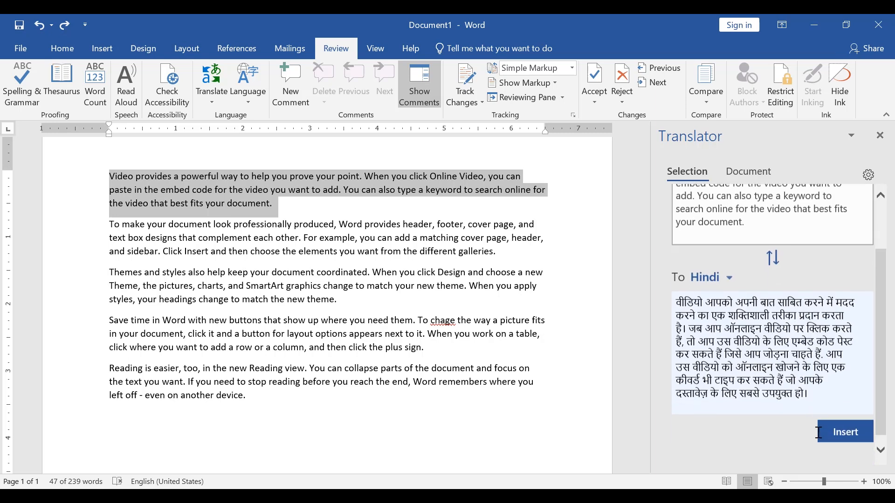
pyautogui.click(857, 438)
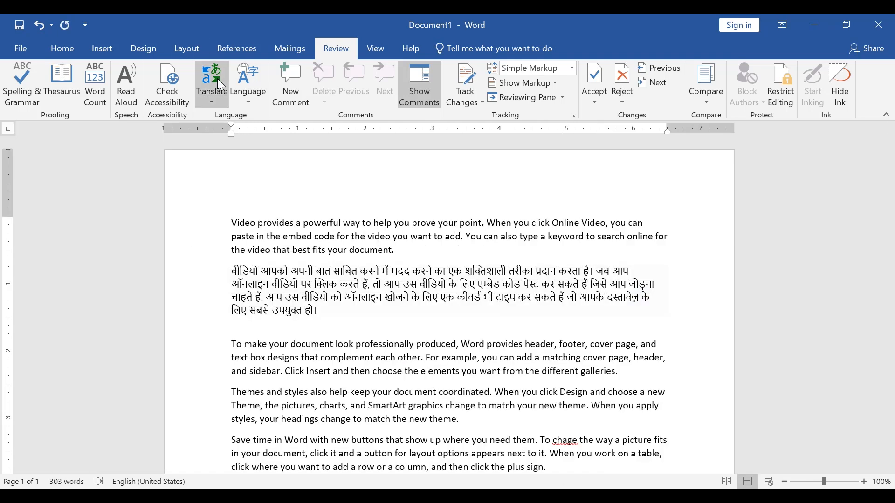
# Step: Open Translate Document and view the available target languages, leaving English chosen
pyautogui.click(219, 84)
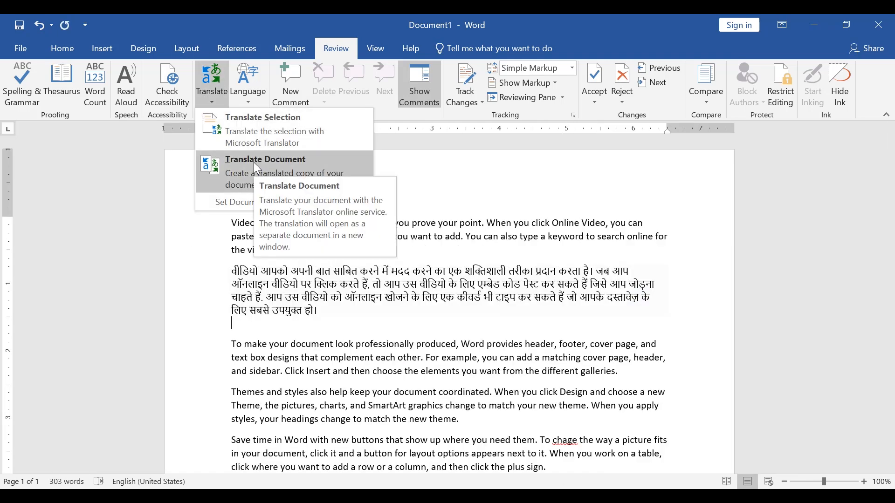
pyautogui.click(254, 164)
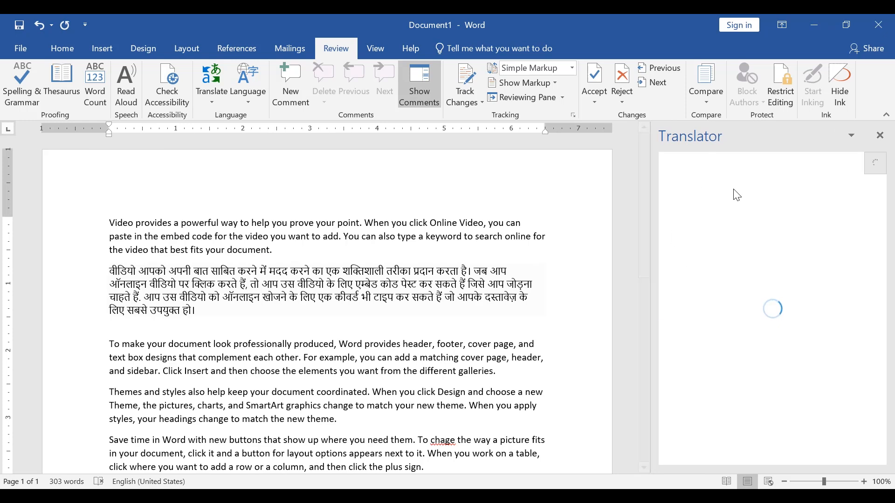
pyautogui.click(212, 86)
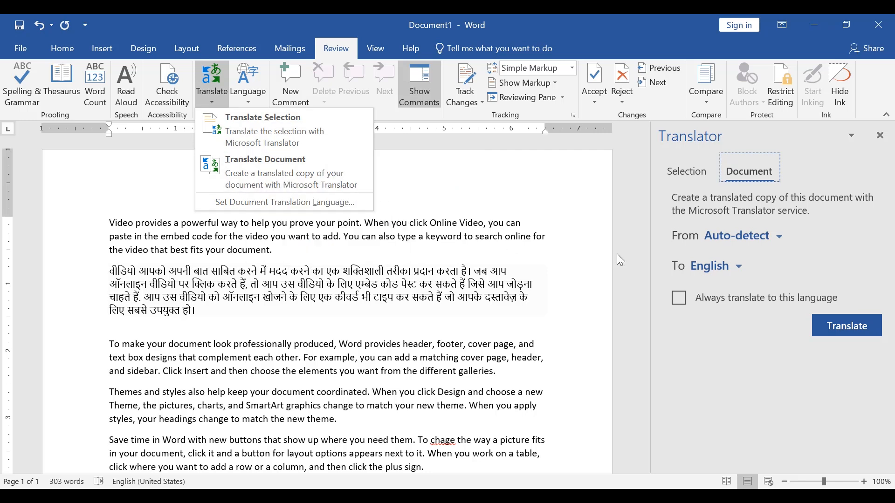
pyautogui.click(722, 269)
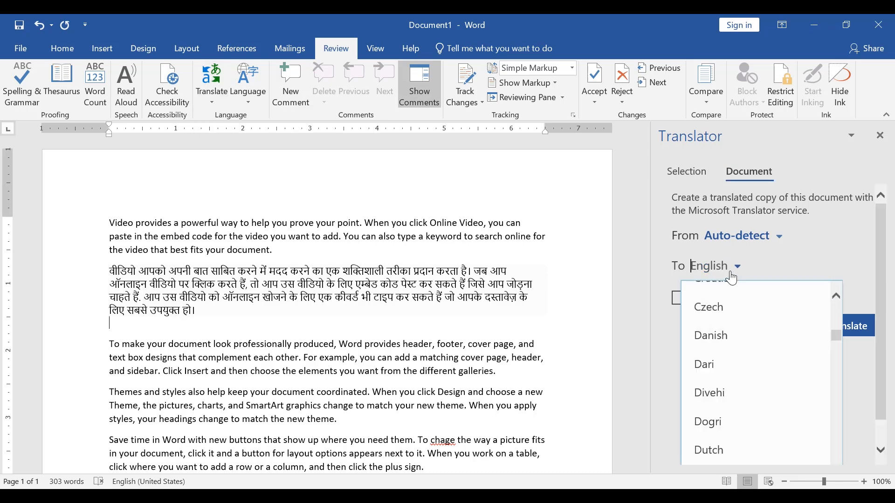
pyautogui.click(829, 259)
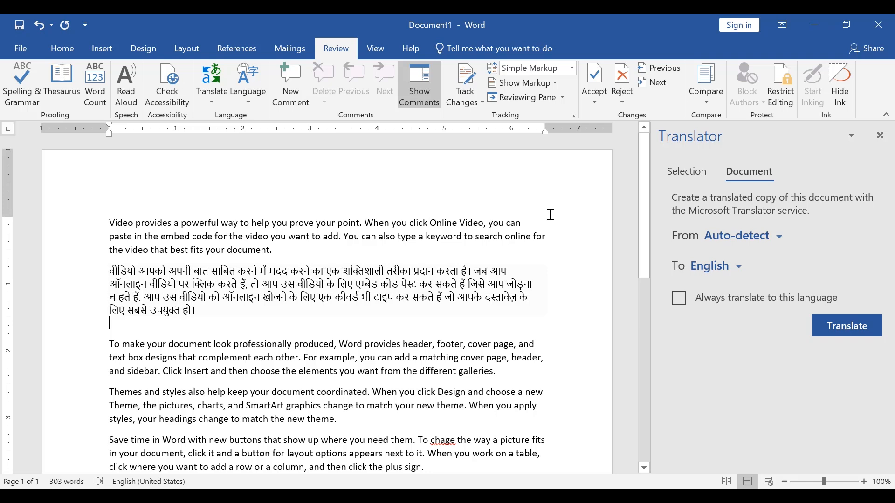
# Step: Close the Translator pane and add the comment "Thanks for the update" to the whole Hindi paragraph
pyautogui.click(881, 137)
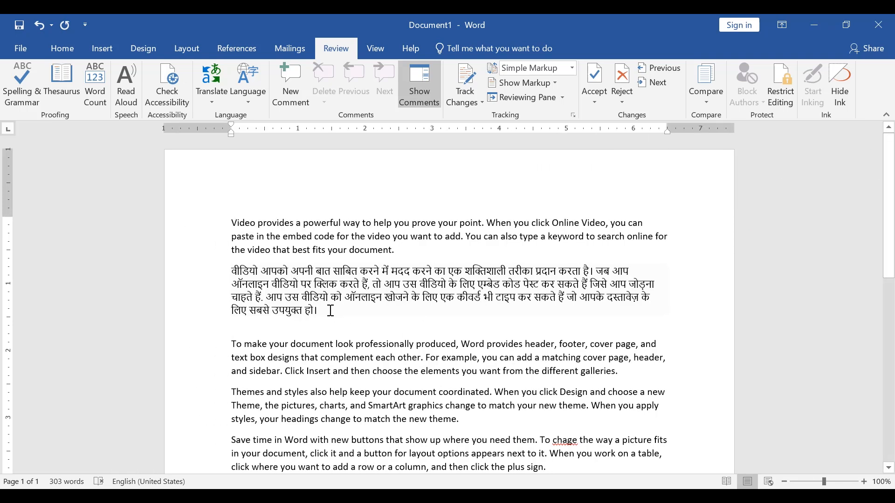
pyautogui.moveTo(333, 311); pyautogui.dragTo(224, 264)
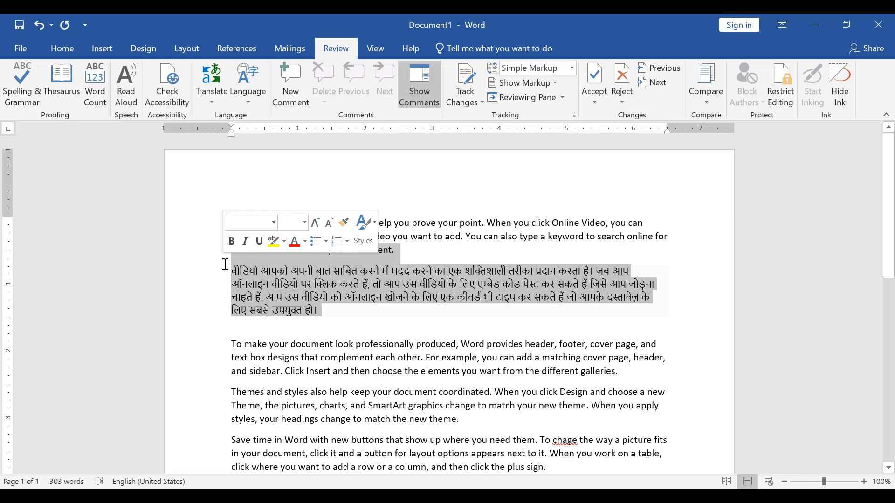
pyautogui.click(286, 310)
pyautogui.moveTo(325, 313); pyautogui.dragTo(231, 269)
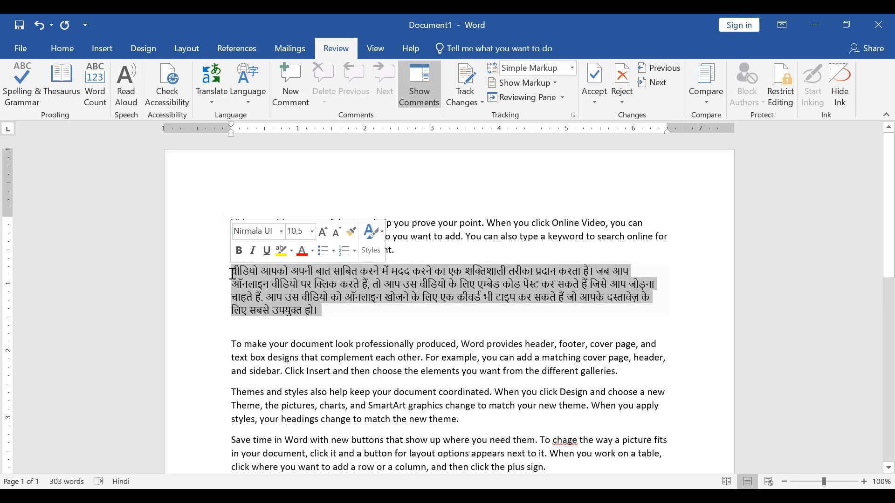
pyautogui.click(291, 86)
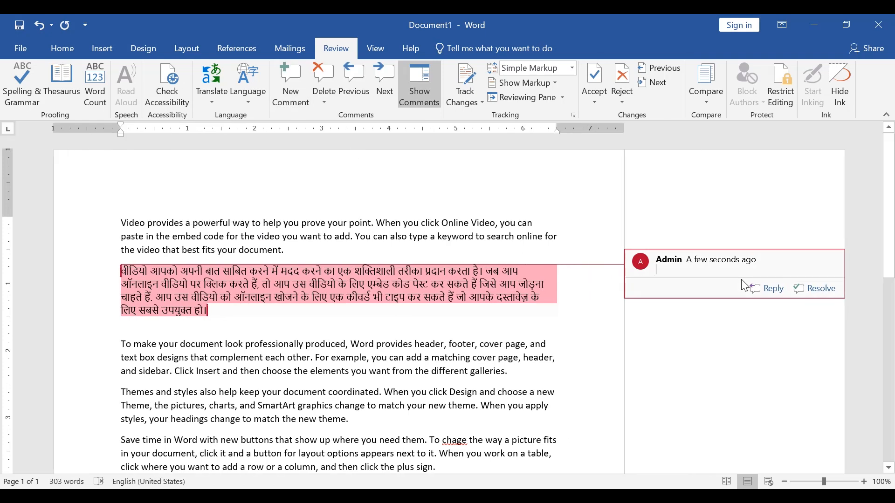
pyautogui.write('Thanks for th')
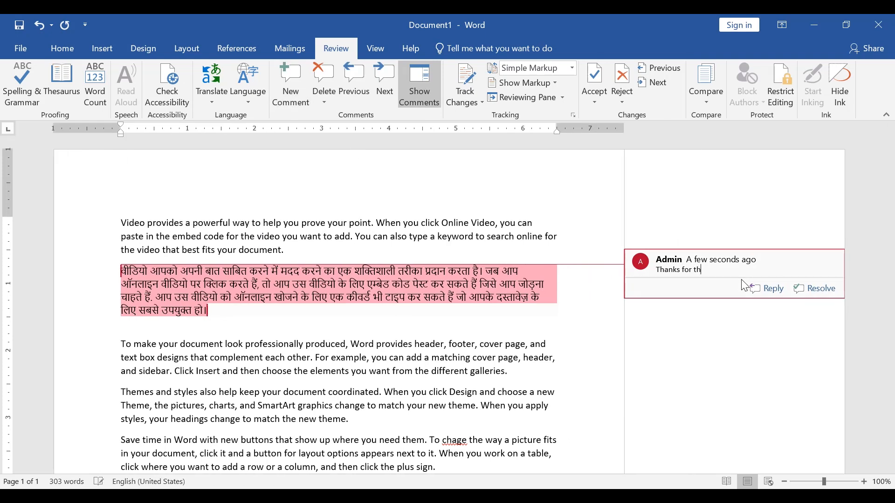
pyautogui.write('e update')
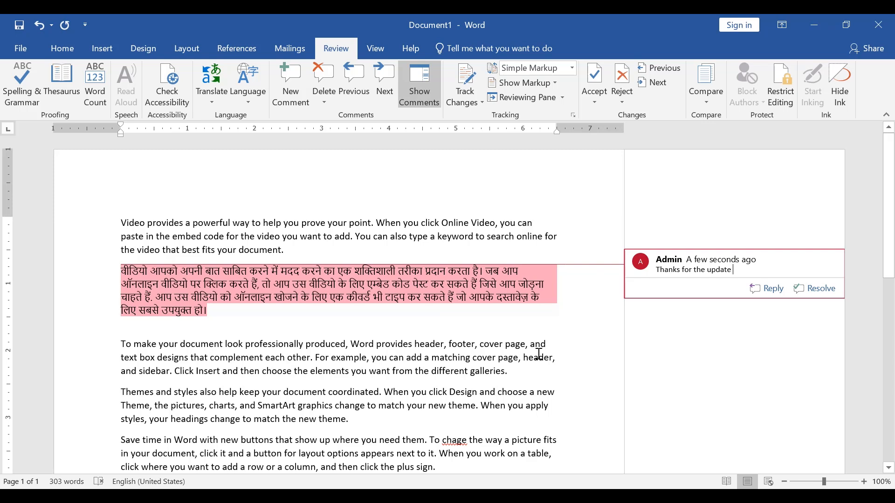
pyautogui.click(424, 358)
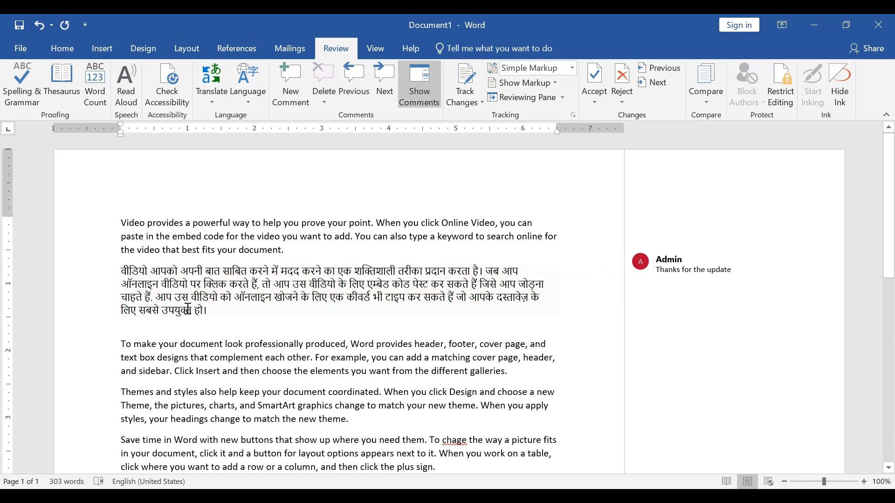
# Step: Check in the print preview how the comment prints beside the page, and return to the document
pyautogui.click(684, 266)
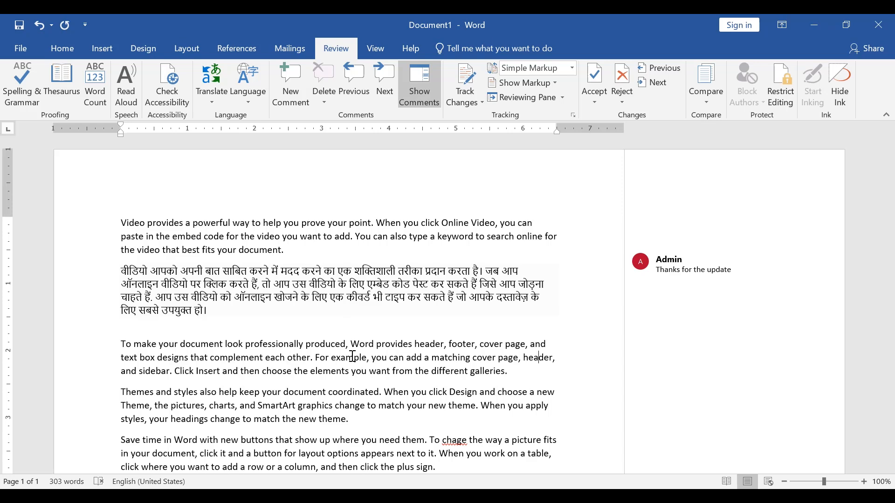
pyautogui.hotkey('ctrl', 'p')
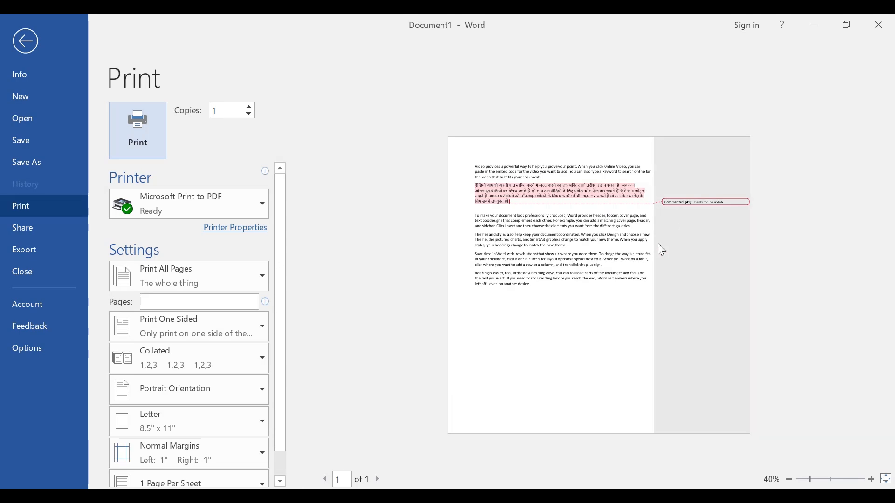
pyautogui.press('Escape')
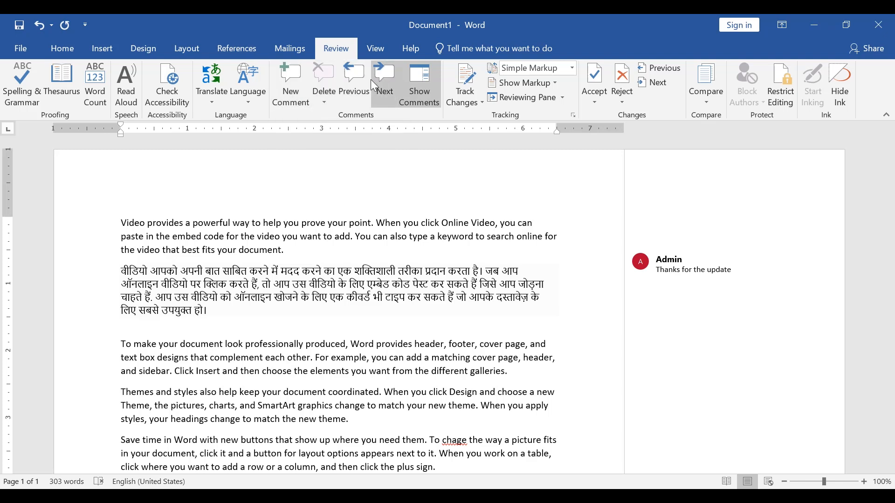
# Step: Toggle Show Comments off and on repeatedly to compare the margin view with the collapsed comment marker, leaving comments shown
pyautogui.click(419, 94)
pyautogui.click(420, 94)
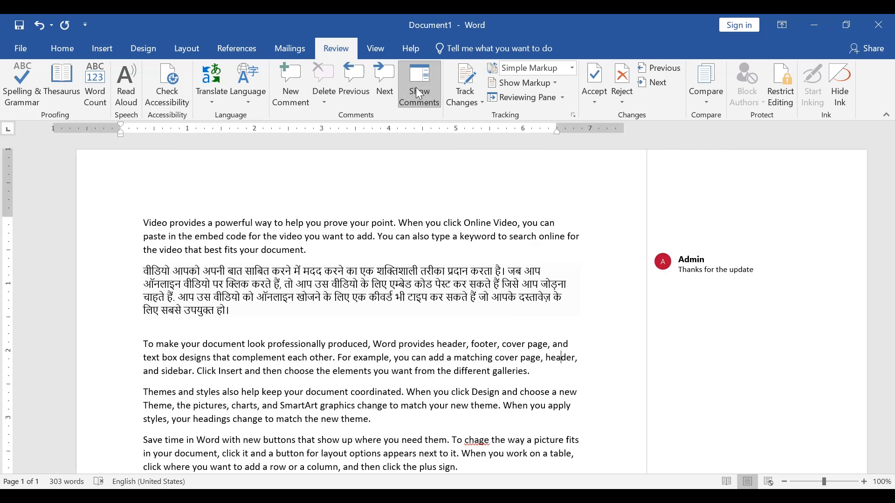
pyautogui.click(422, 95)
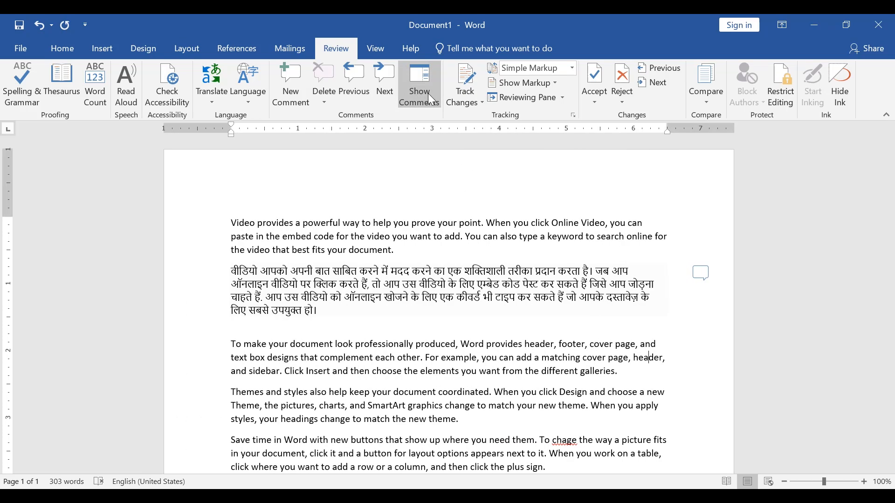
pyautogui.click(433, 99)
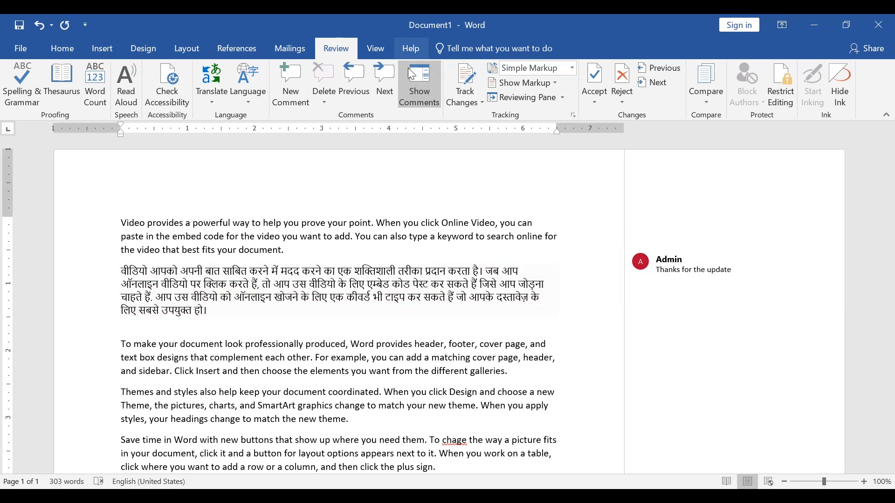
pyautogui.click(413, 78)
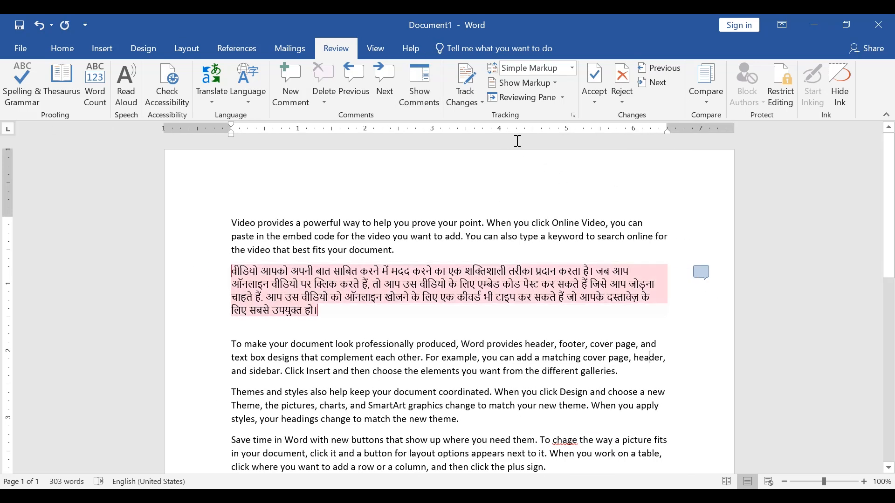
pyautogui.click(421, 77)
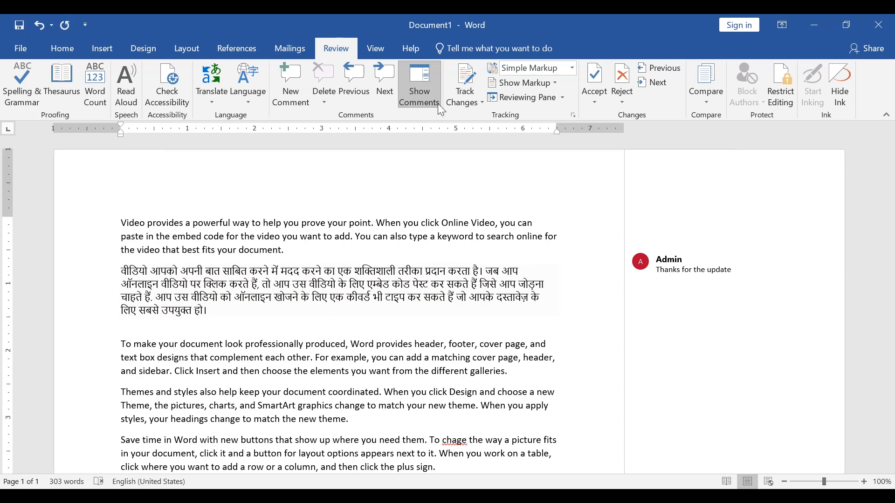
# Step: Delete the comment on the Hindi paragraph and dismiss the missing proofing tools notice
pyautogui.click(486, 291)
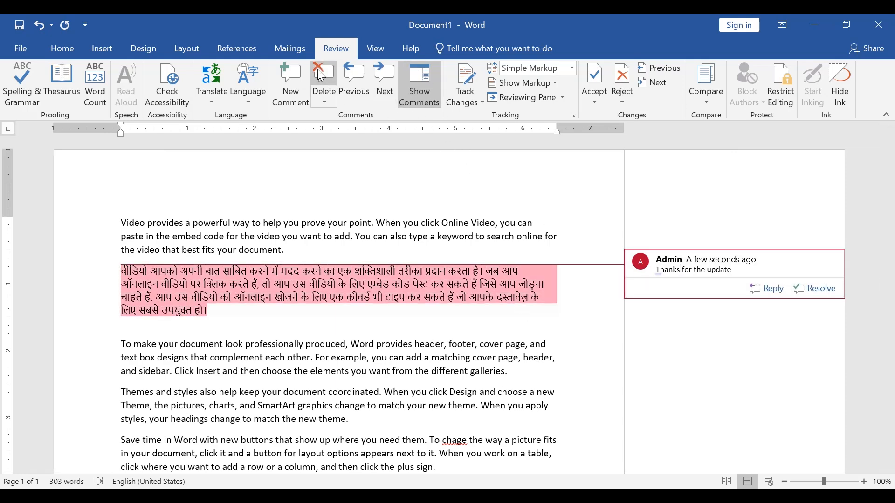
pyautogui.click(318, 70)
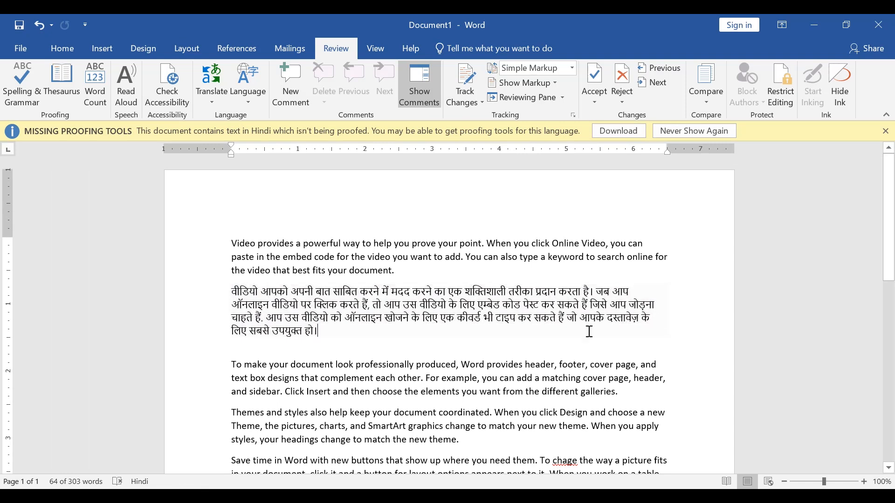
pyautogui.click(654, 137)
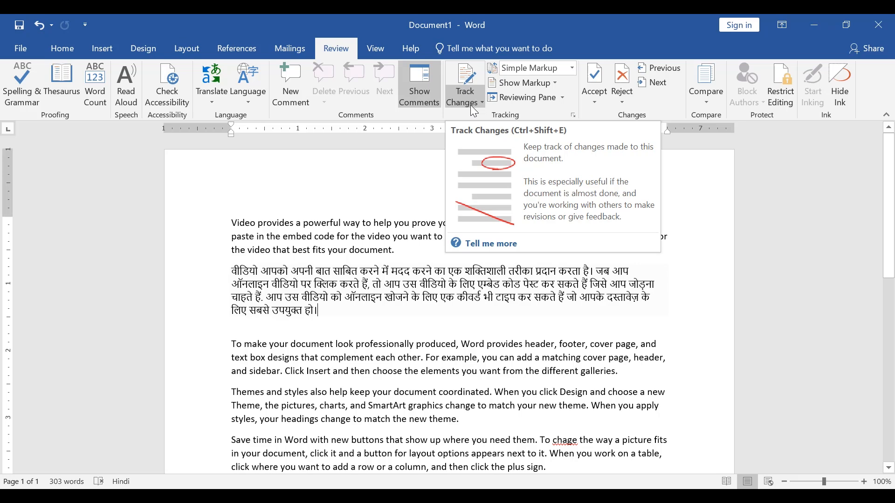
# Step: Select all of the document's text and copy it
pyautogui.scroll(-3, 397, 346)
pyautogui.click(397, 347)
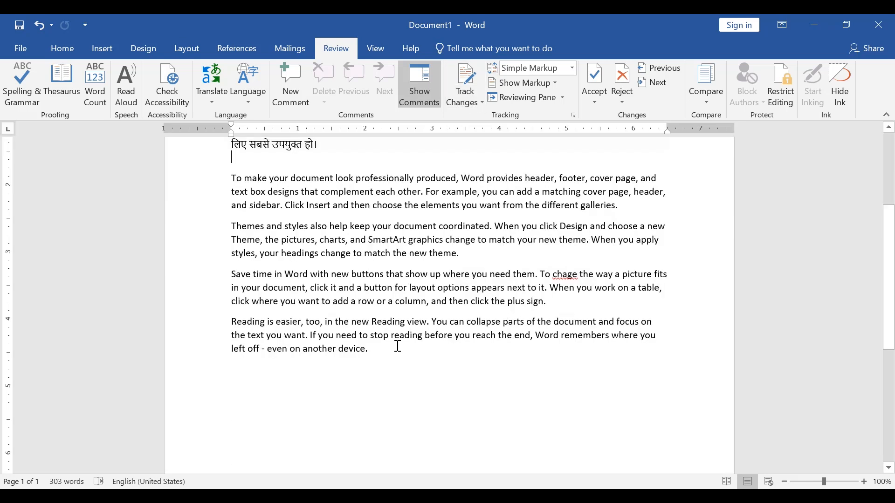
pyautogui.scroll(3, 397, 346)
pyautogui.scroll(-3, 398, 346)
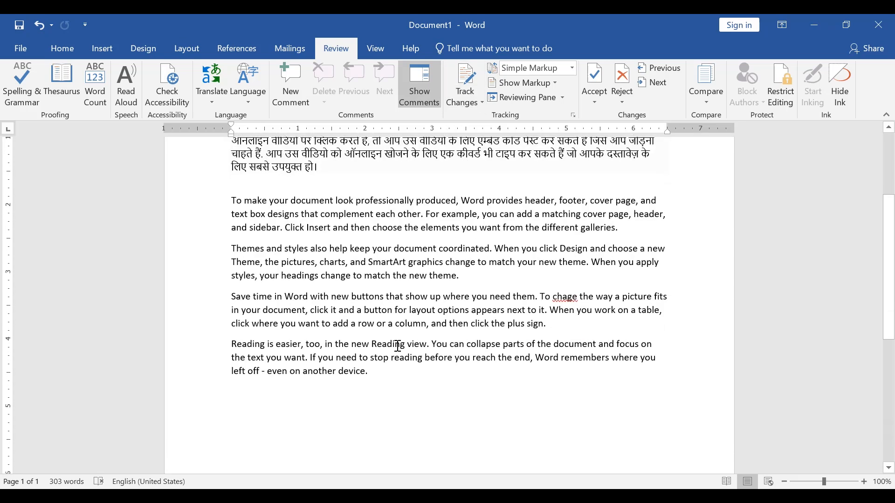
pyautogui.hotkey('ctrl', 'a')
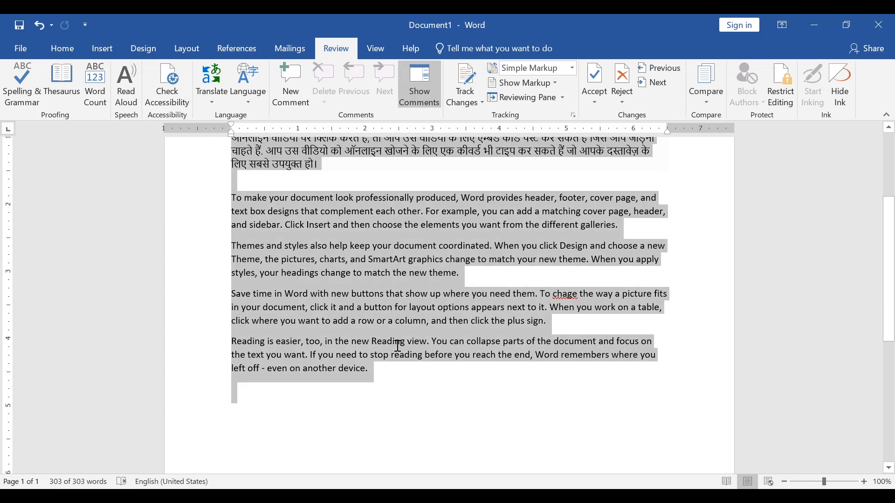
pyautogui.hotkey('ctrl', 'c')
pyautogui.scroll(3, 368, 344)
pyautogui.scroll(-1, 368, 344)
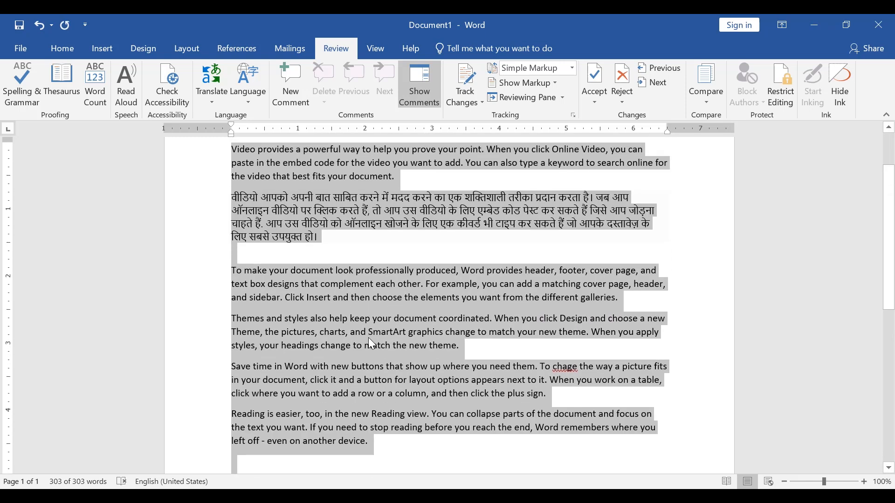
# Step: With Track Changes turned on, add the line "Hello world I Am Here." at the document's end and toggle its markup display
pyautogui.click(466, 83)
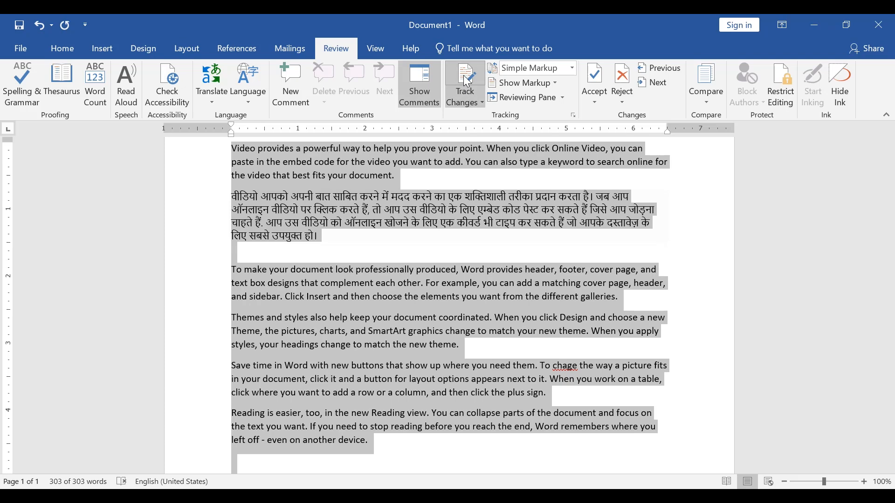
pyautogui.click(459, 106)
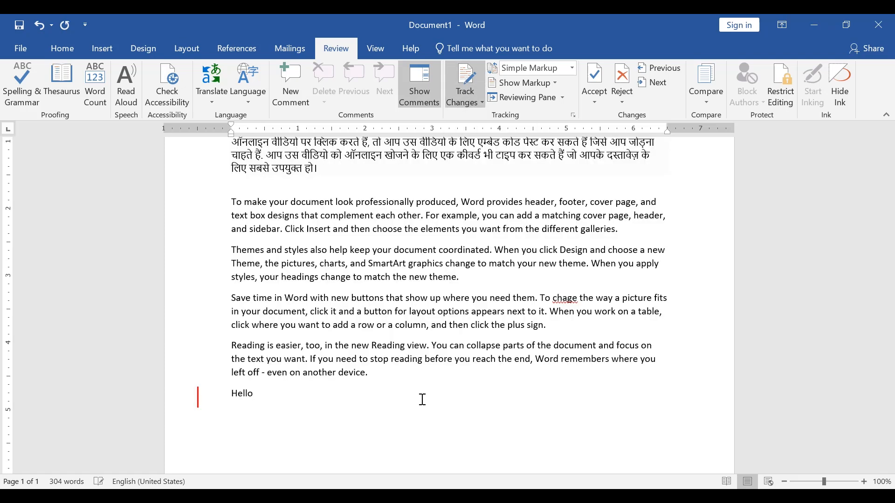
pyautogui.write('world I Am Here.')
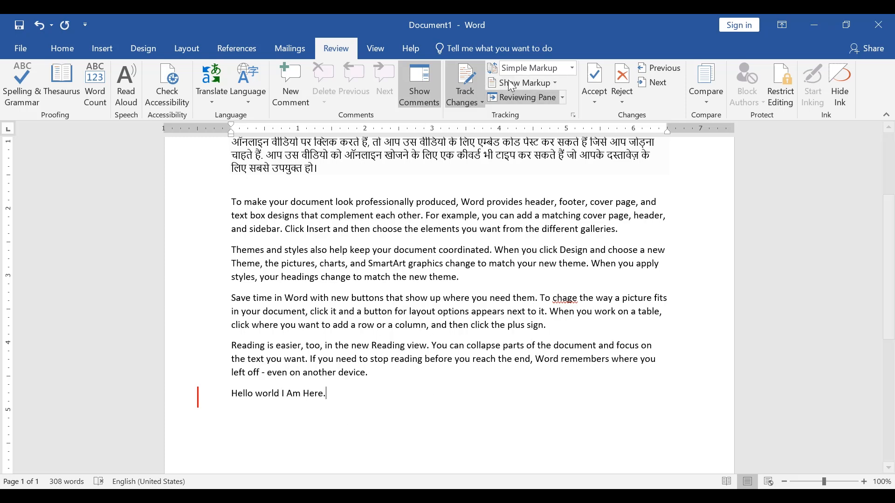
pyautogui.click(198, 397)
pyautogui.click(198, 397)
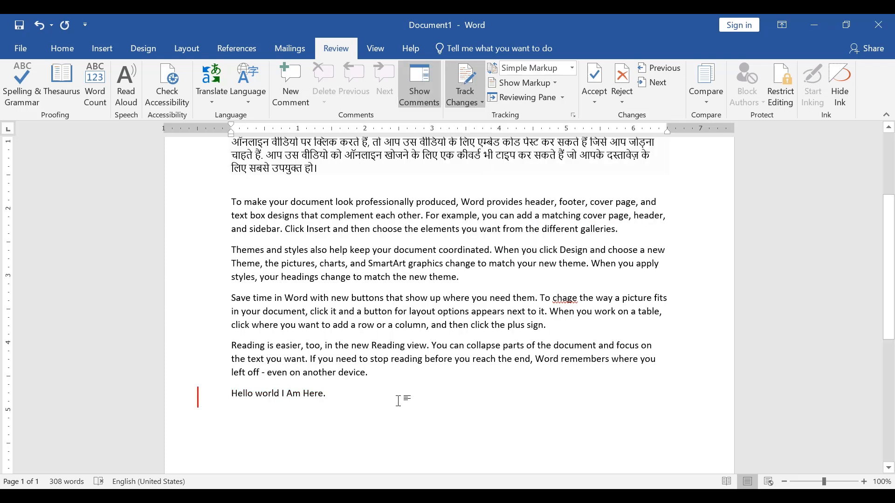
# Step: Delete the Hindi paragraph as a tracked change and switch the display to All Markup
pyautogui.scroll(3, 344, 355)
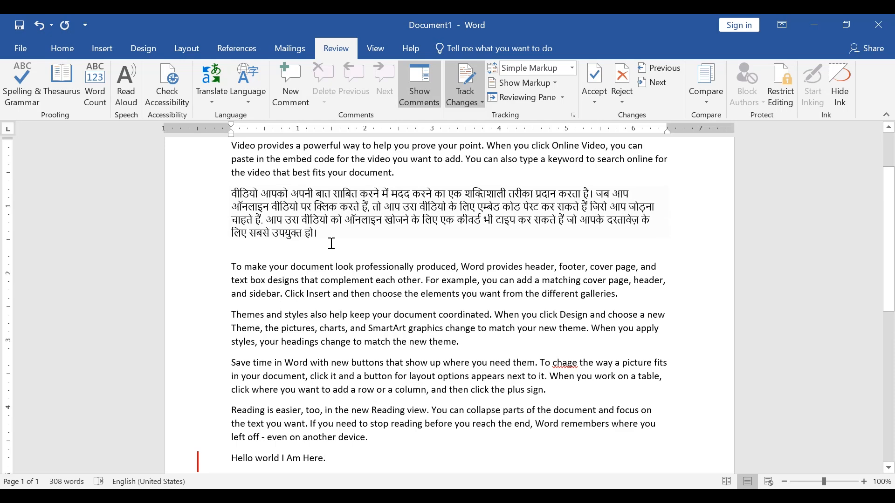
pyautogui.moveTo(330, 237); pyautogui.dragTo(229, 191)
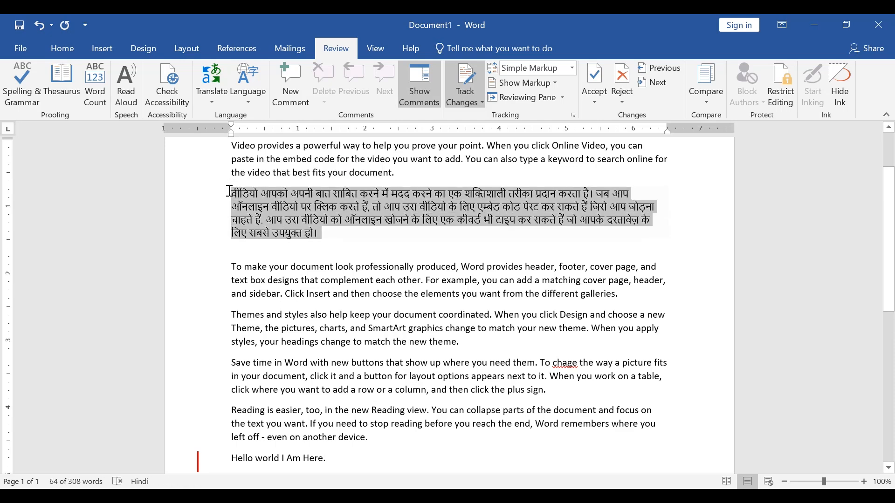
pyautogui.press('Delete')
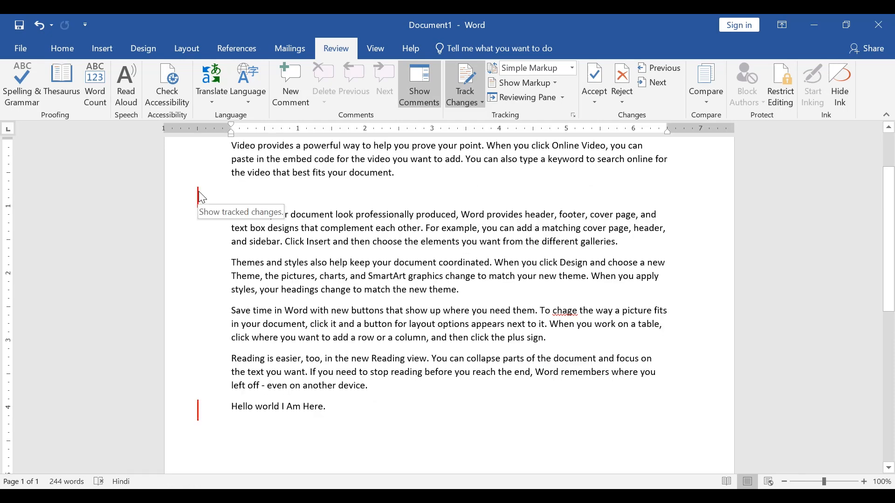
pyautogui.click(200, 196)
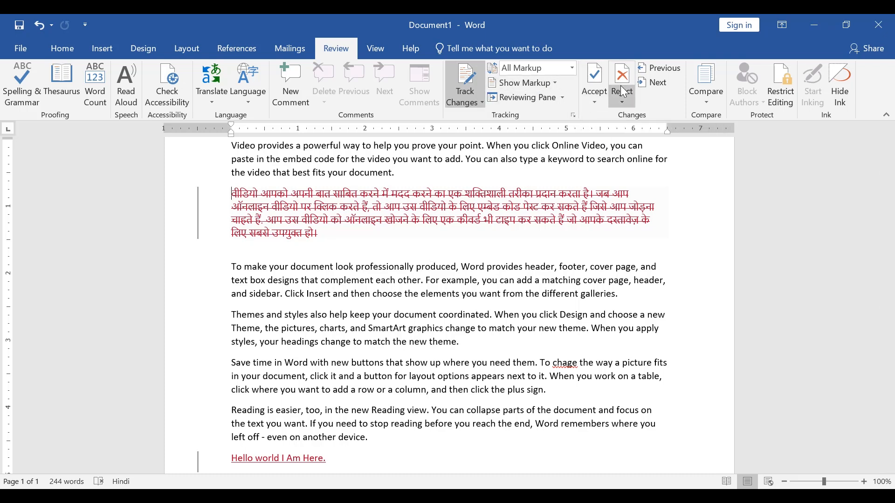
# Step: Reject both tracked changes, the Hindi paragraph's deletion and the added last line, and turn off Track Changes
pyautogui.scroll(-1, 349, 275)
pyautogui.scroll(1, 348, 275)
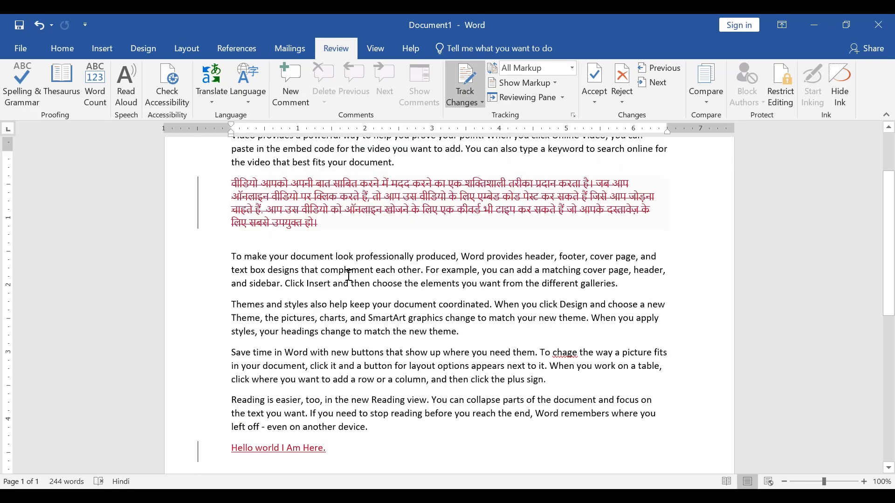
pyautogui.click(622, 78)
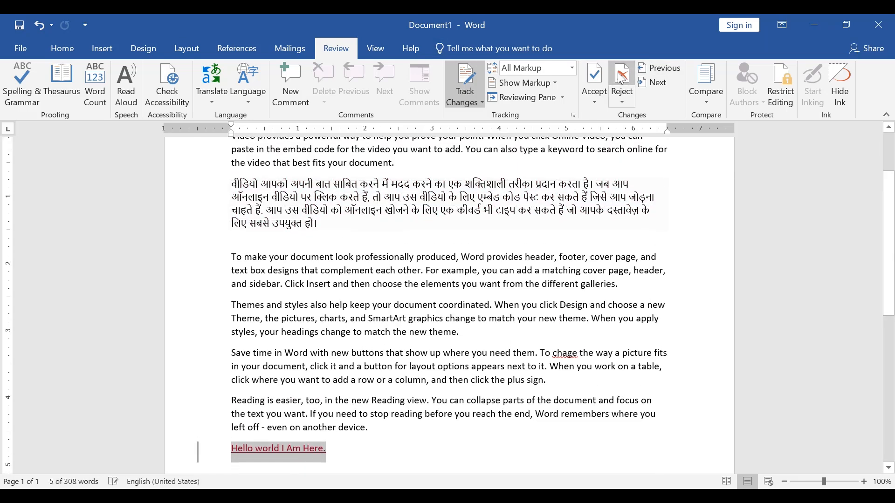
pyautogui.click(622, 79)
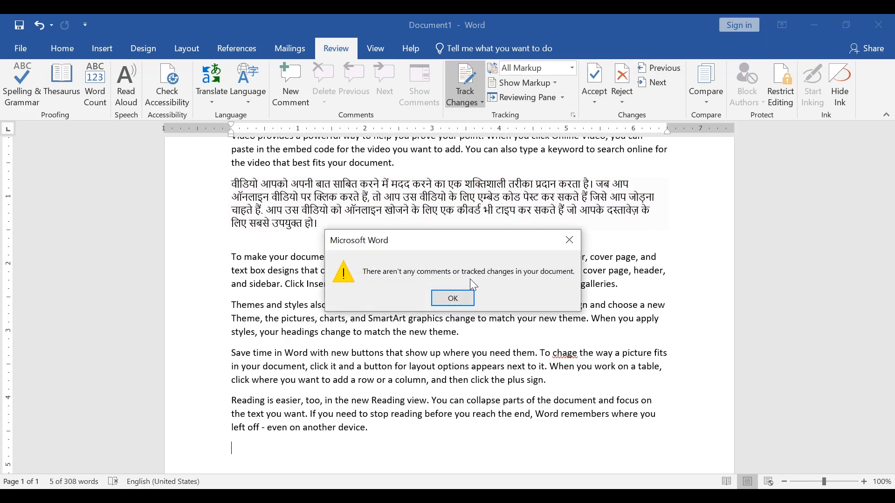
pyautogui.click(453, 299)
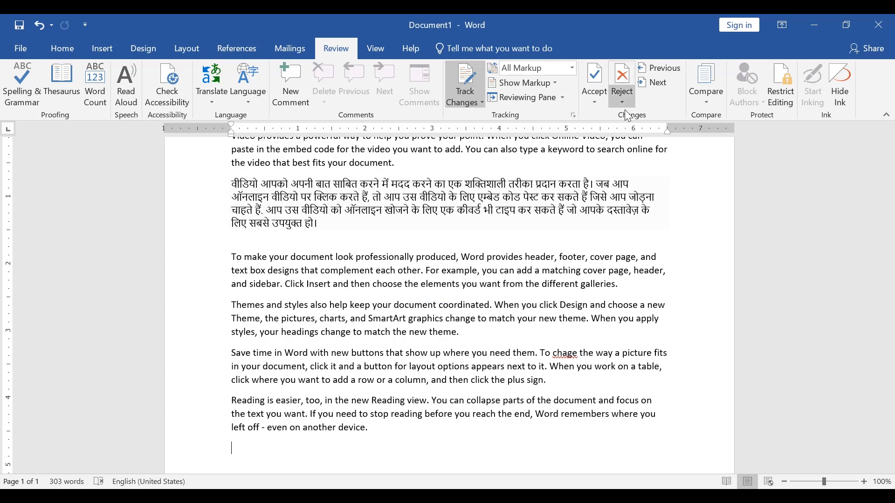
pyautogui.click(469, 85)
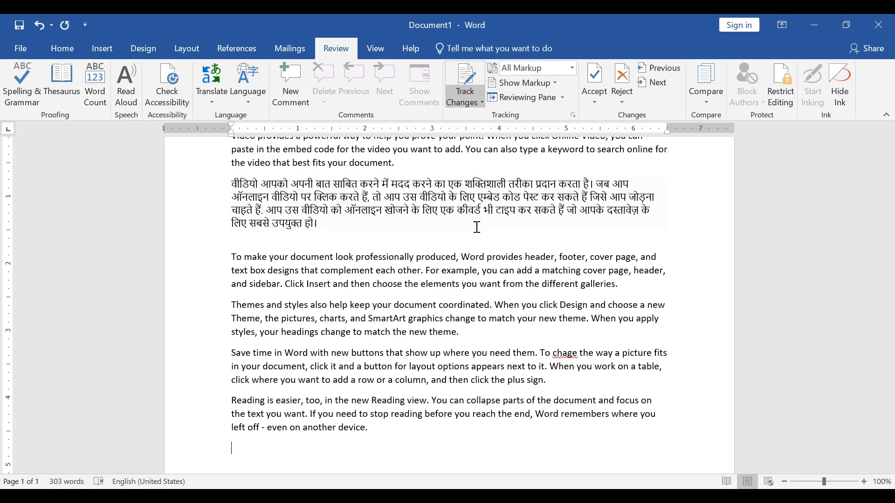
# Step: Look at the Track Changes options, including Lock Tracking, without choosing either one
pyautogui.scroll(-3, 451, 434)
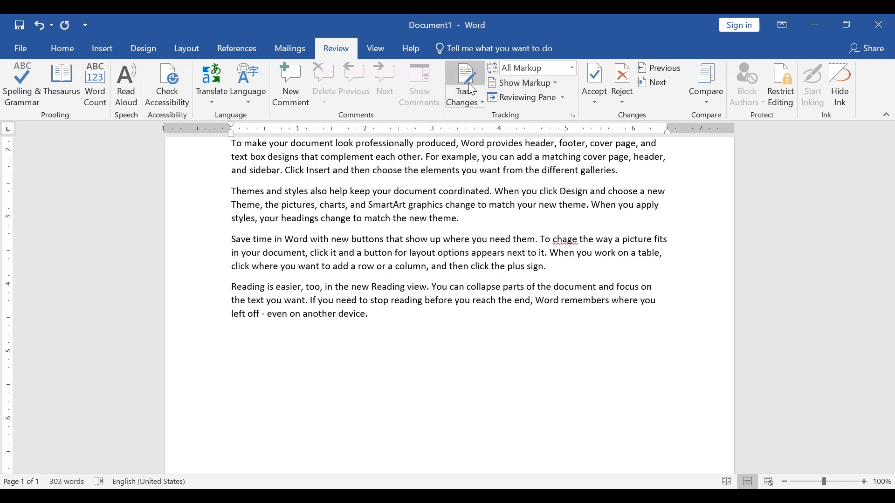
pyautogui.click(474, 102)
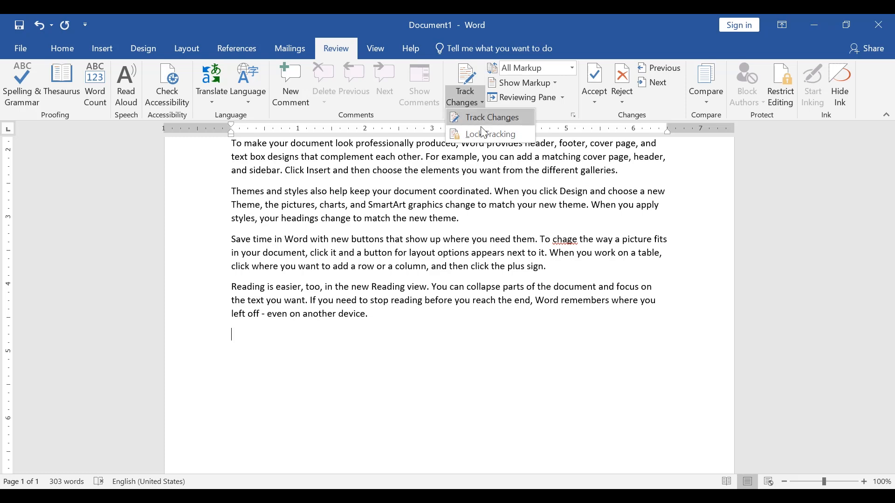
pyautogui.click(483, 349)
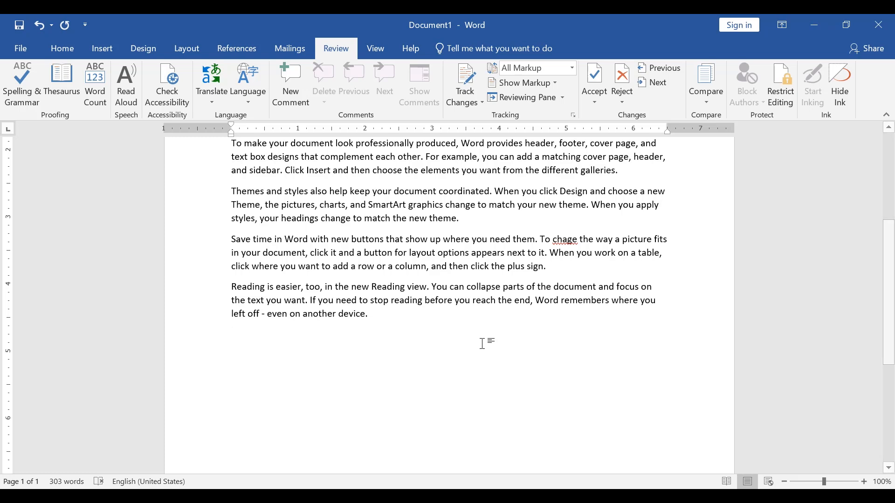
pyautogui.click(480, 102)
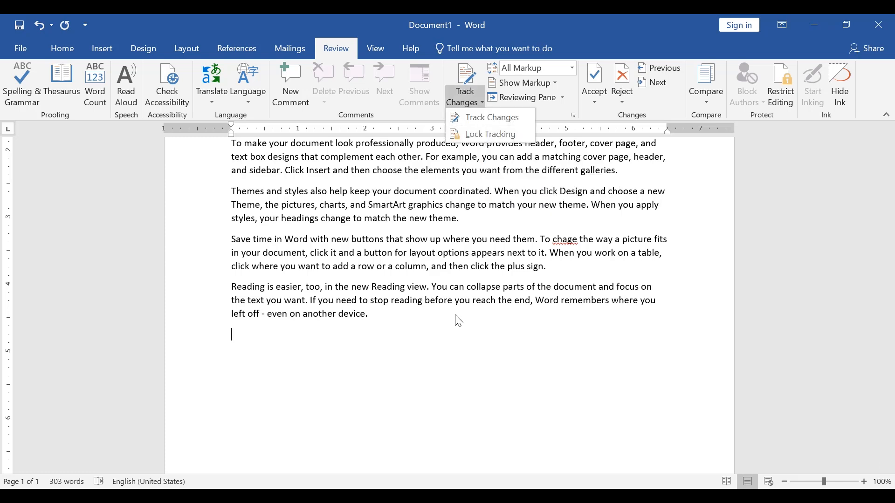
pyautogui.click(455, 362)
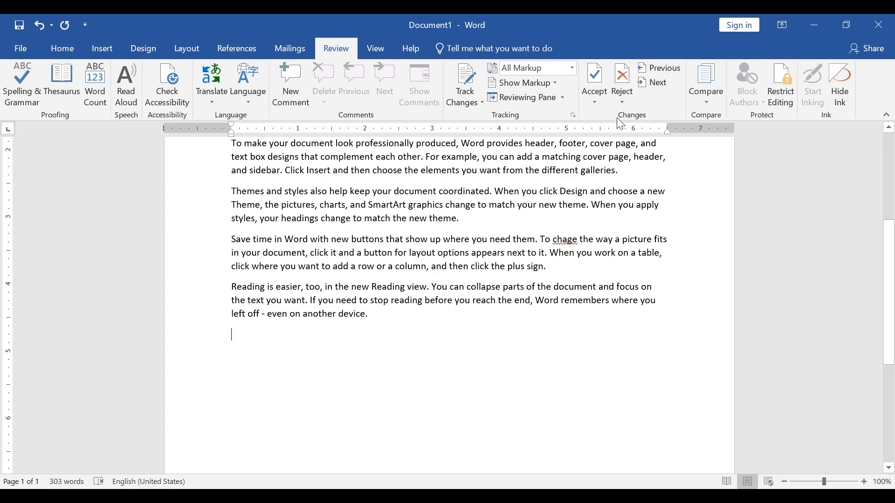
# Step: Bring up the Compare Documents settings to view the original and revised document choices, and dismiss them
pyautogui.click(708, 88)
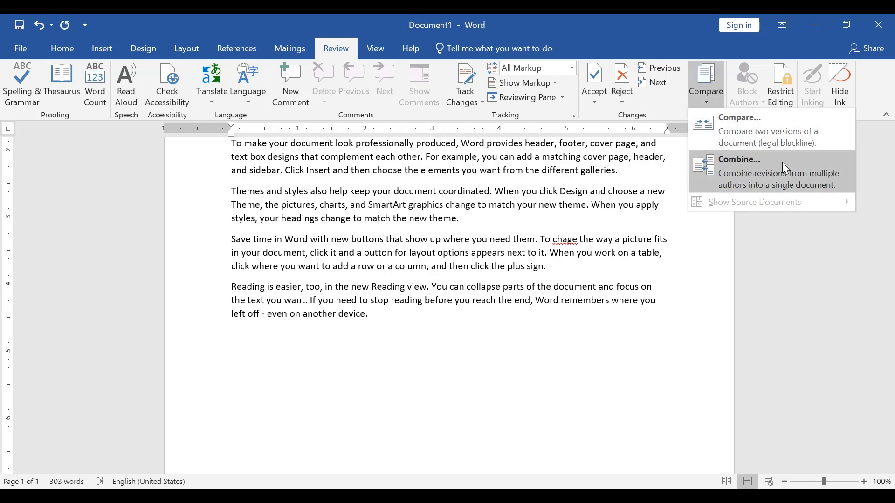
pyautogui.click(775, 135)
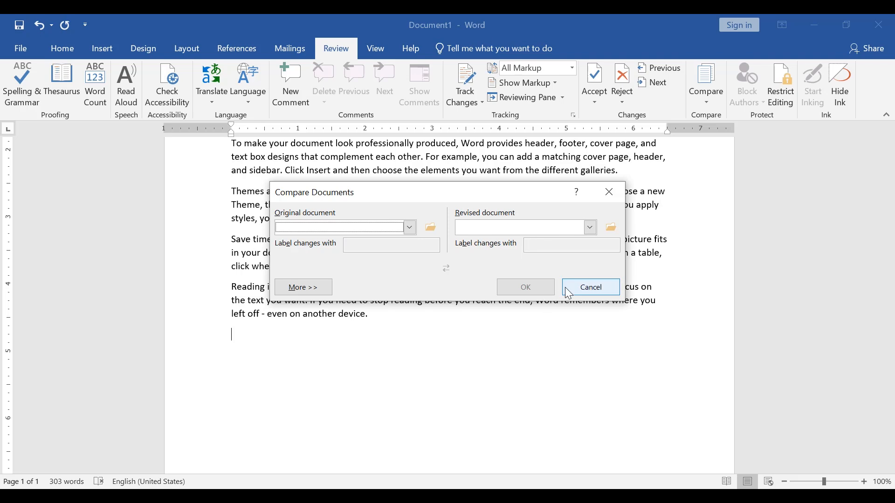
pyautogui.click(432, 228)
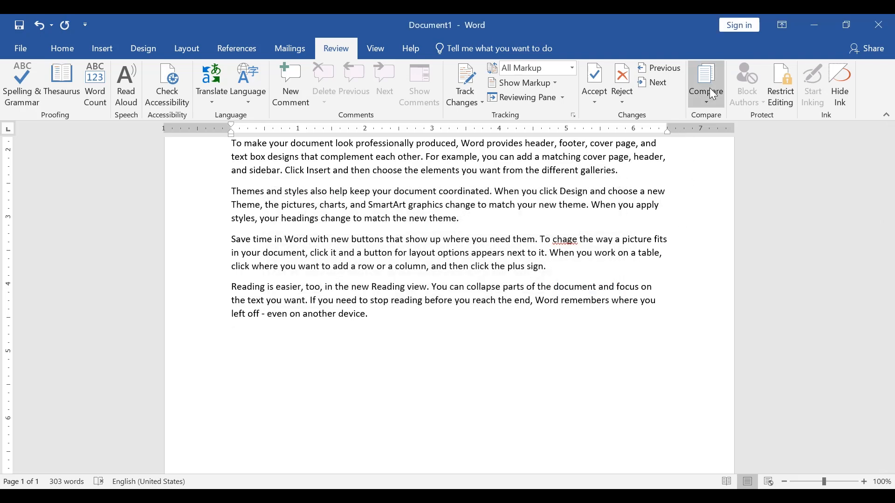
# Step: Examine the Combine Documents settings for the original and revised documents, and cancel without combining anything
pyautogui.click(709, 91)
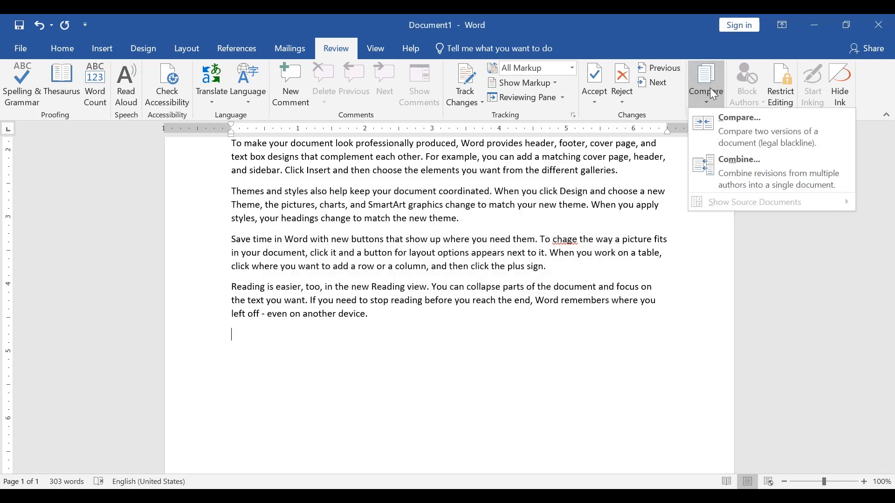
pyautogui.click(744, 174)
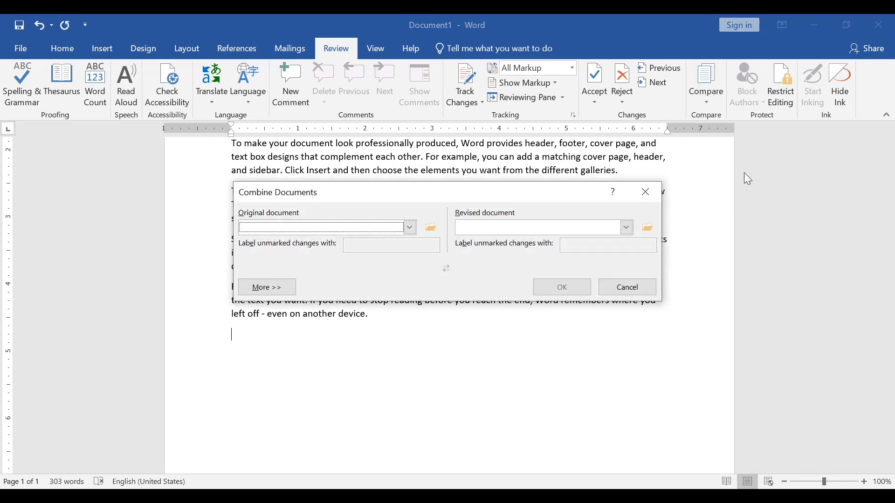
pyautogui.click(627, 288)
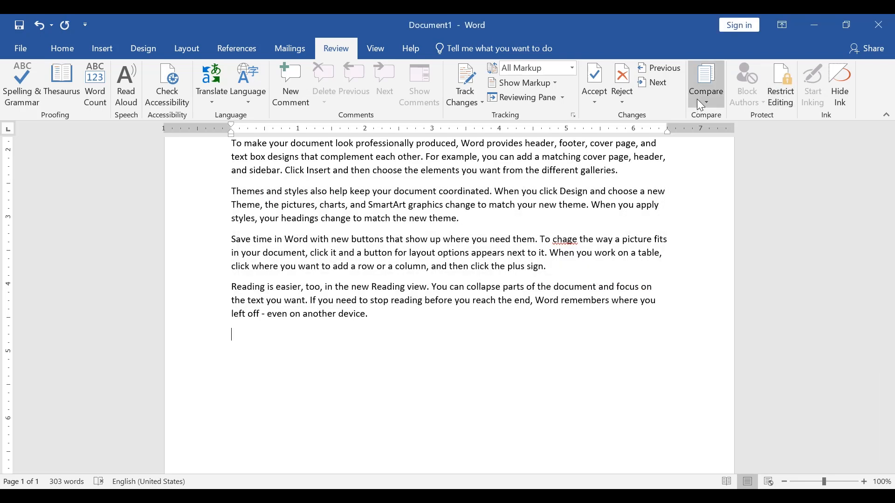
pyautogui.click(697, 99)
pyautogui.click(717, 178)
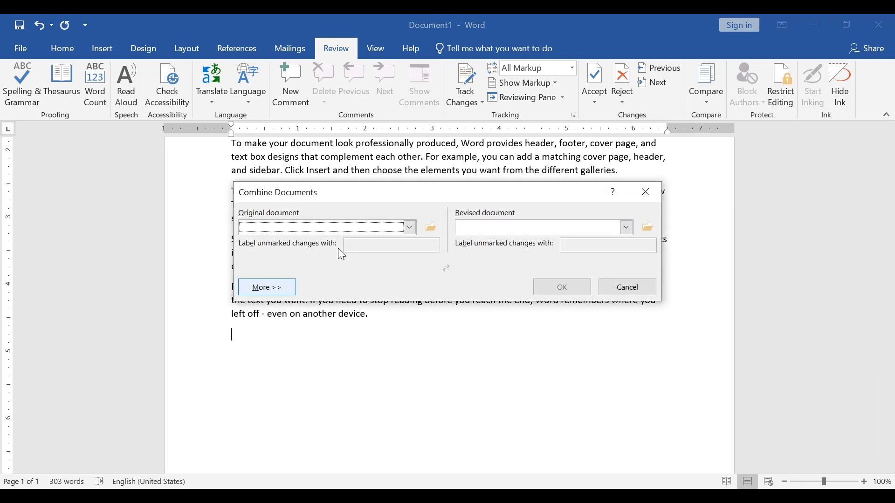
pyautogui.click(356, 229)
pyautogui.click(357, 229)
pyautogui.click(485, 228)
pyautogui.click(403, 271)
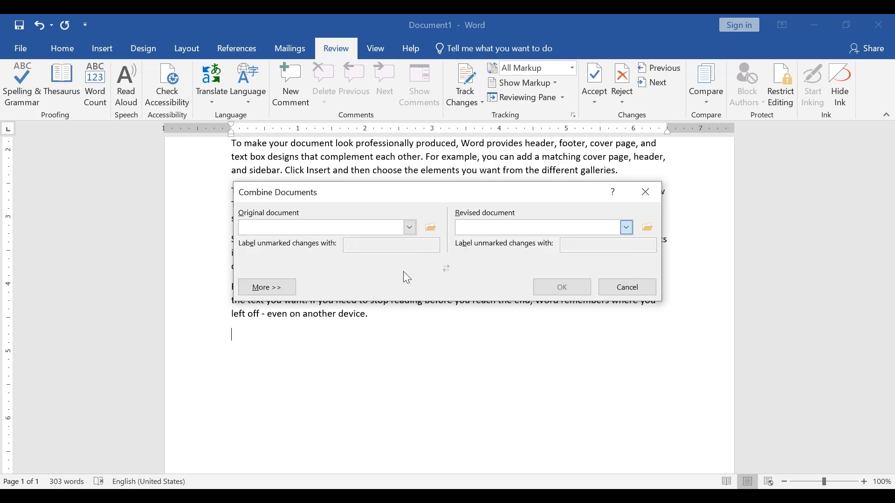
pyautogui.click(624, 287)
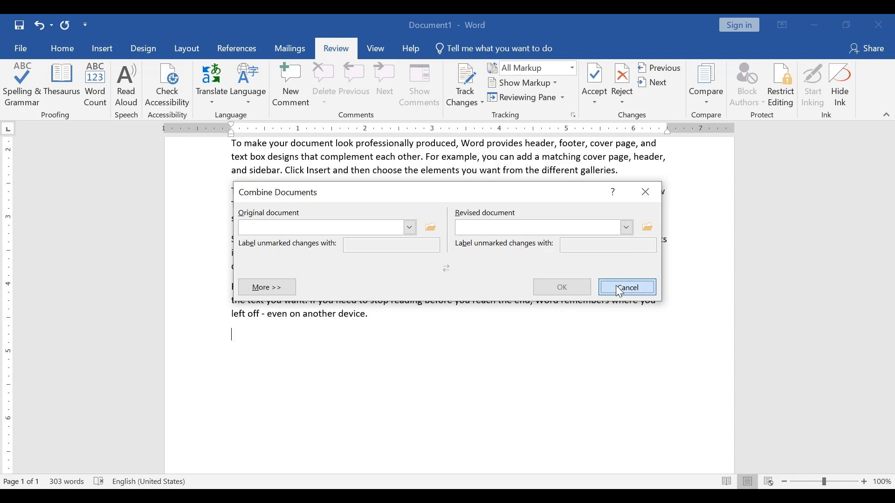
pyautogui.click(698, 105)
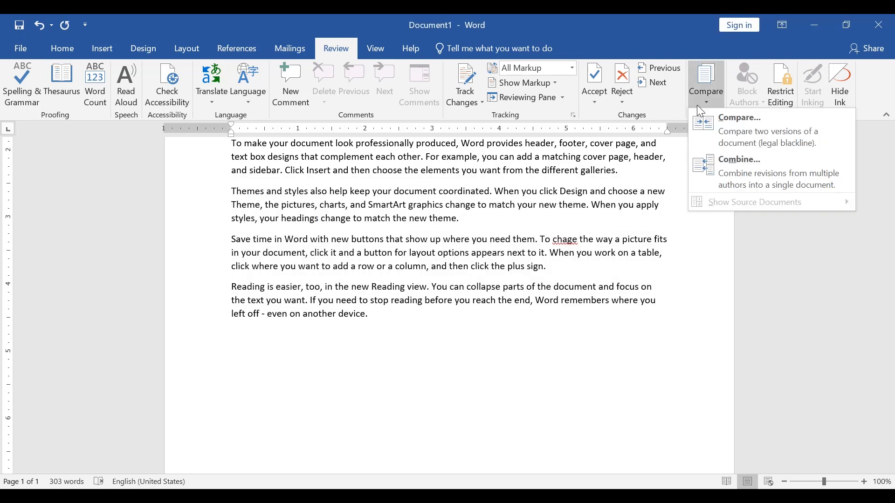
pyautogui.click(697, 105)
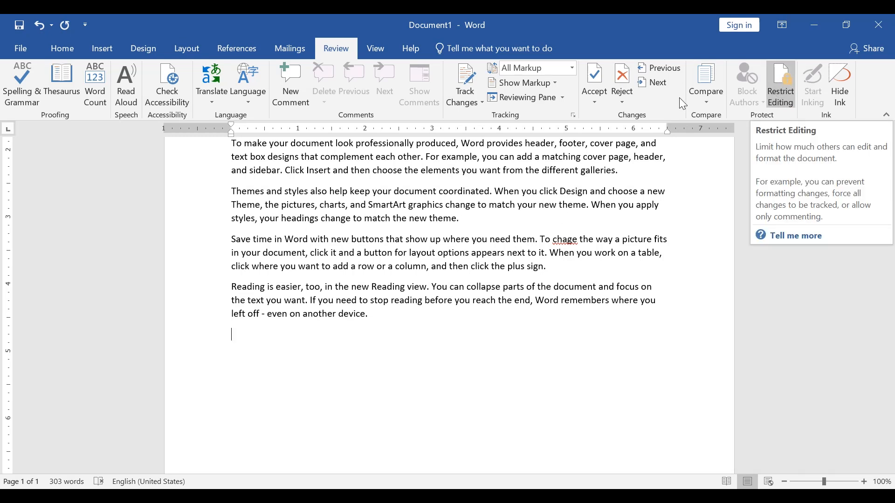
# Step: View the Protect Document options in the file's information, including Restrict Editing, and return to the document
pyautogui.click(32, 48)
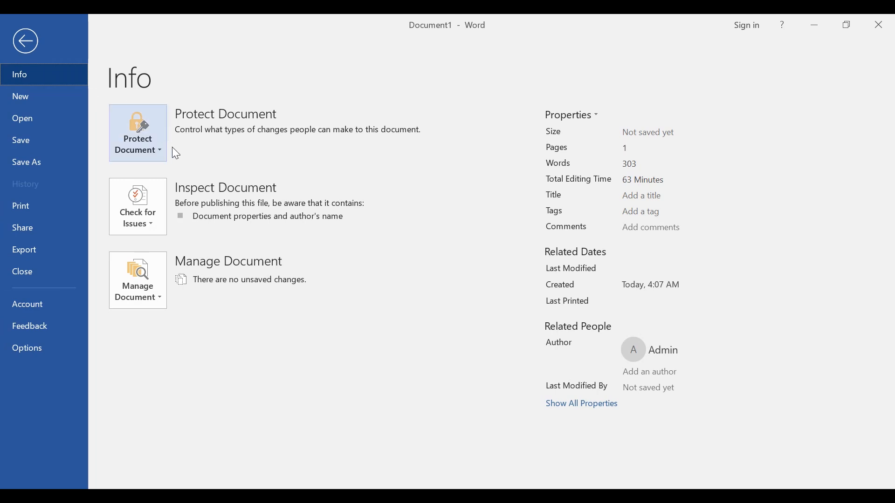
pyautogui.click(141, 149)
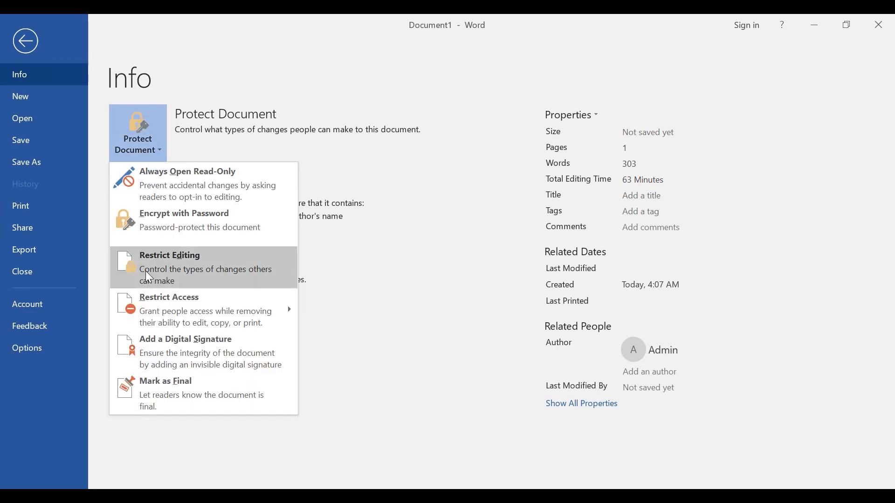
pyautogui.click(32, 41)
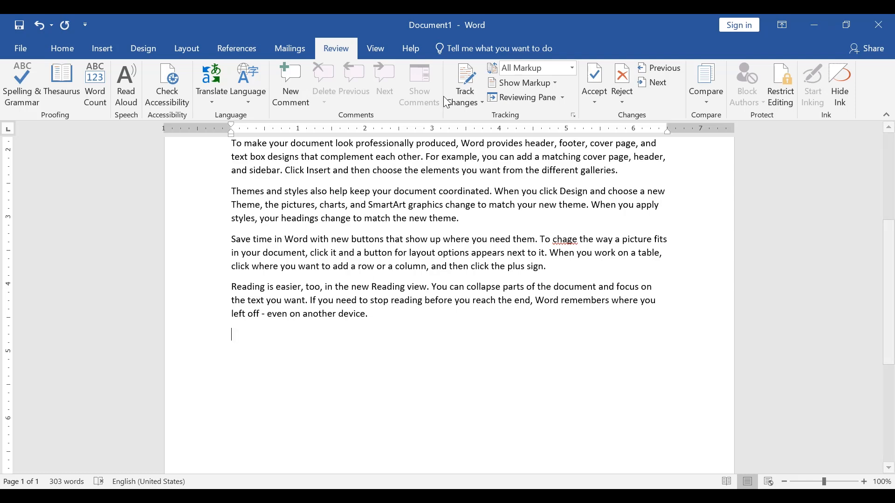
pyautogui.scroll(-1, 362, 303)
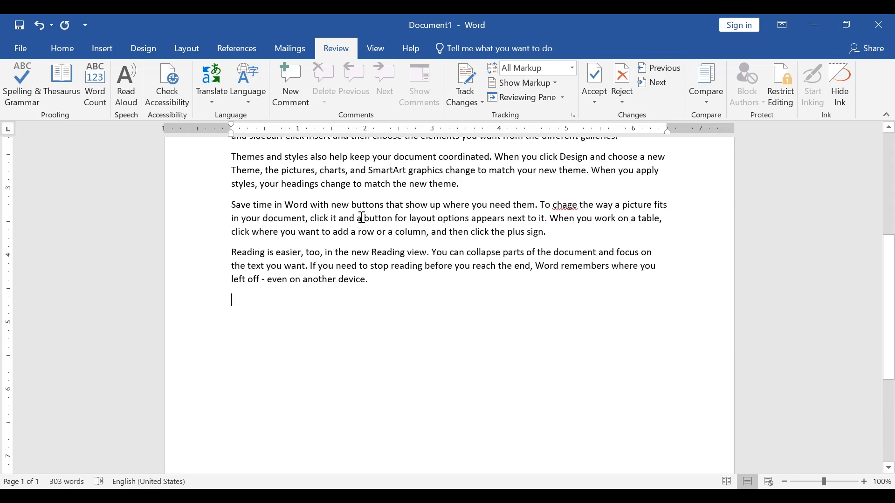
pyautogui.scroll(4, 361, 261)
pyautogui.scroll(2, 362, 217)
pyautogui.scroll(-3, 362, 217)
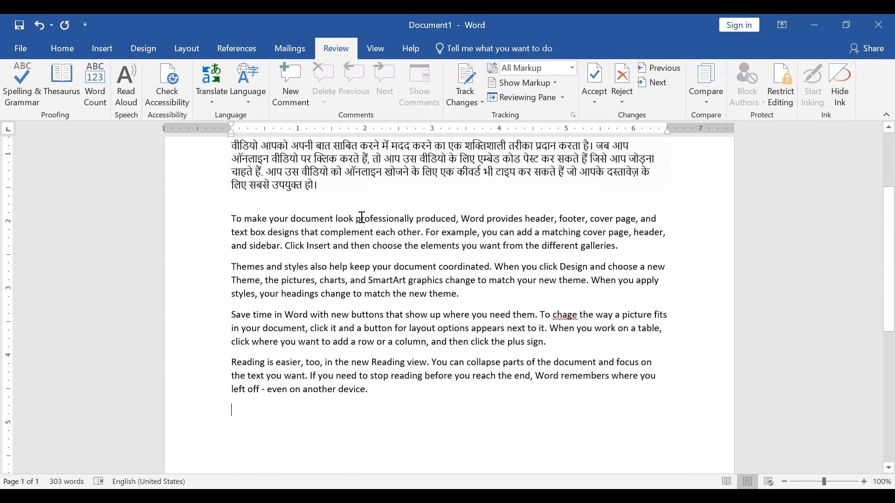